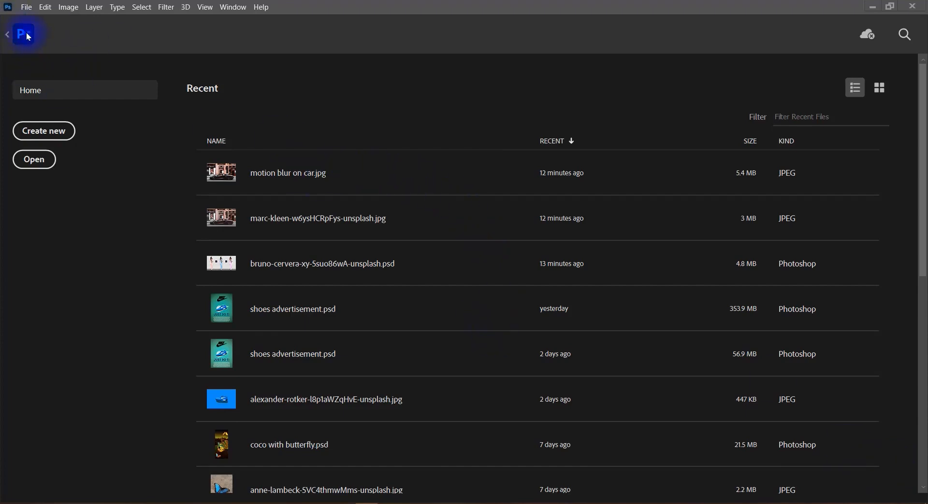
Return to the open car photo and convert Layer 0 to a smart object
click(12, 38)
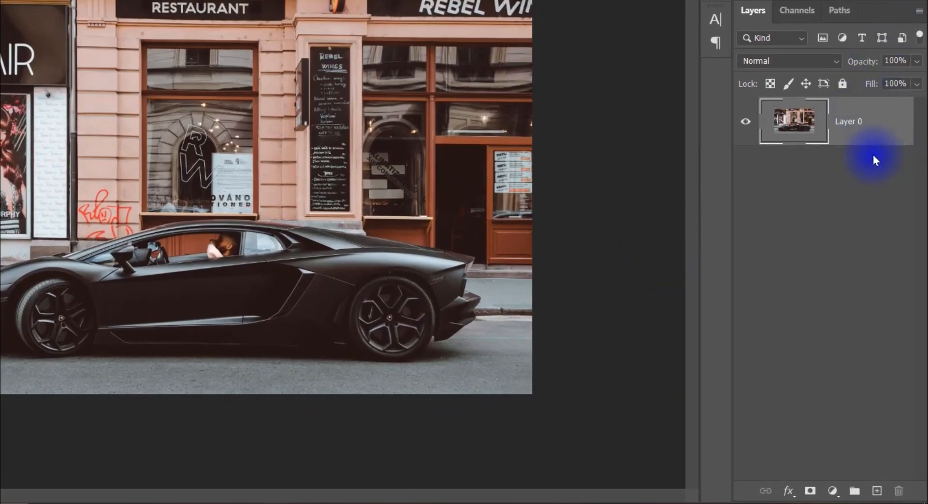
right_click(850, 135)
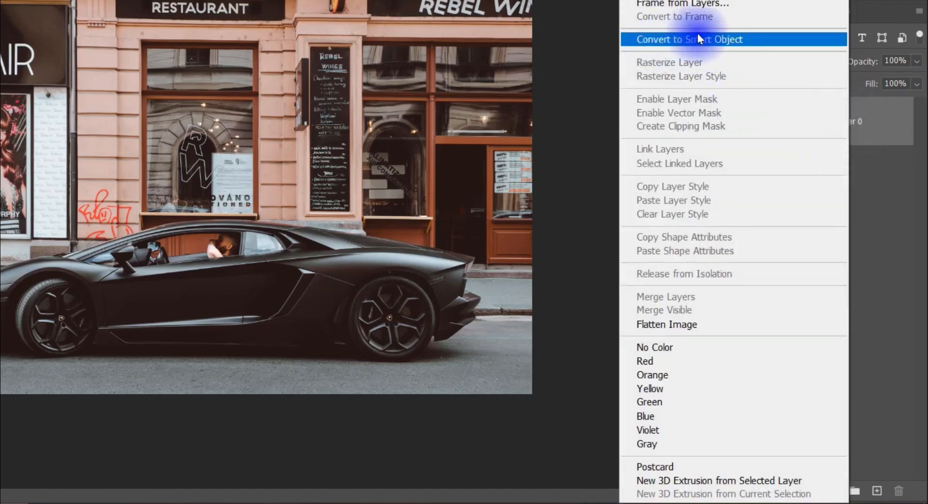
click(738, 40)
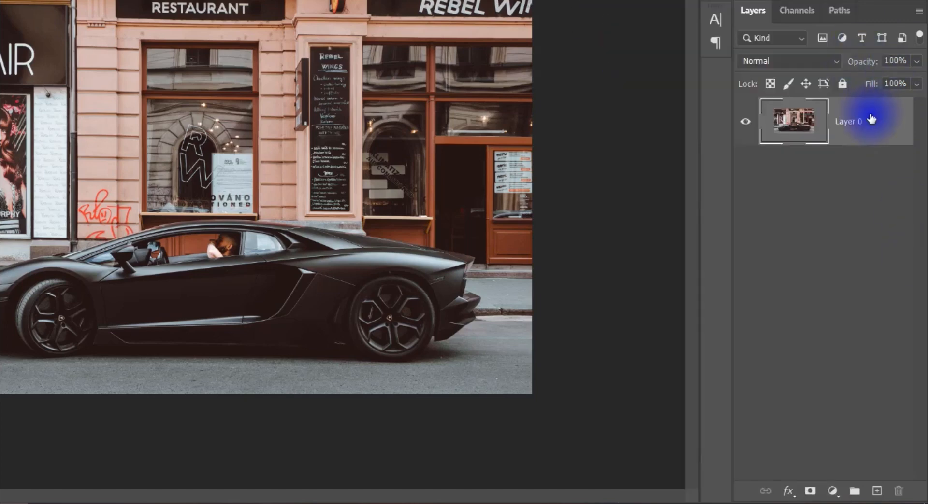
right_click(871, 118)
click(735, 38)
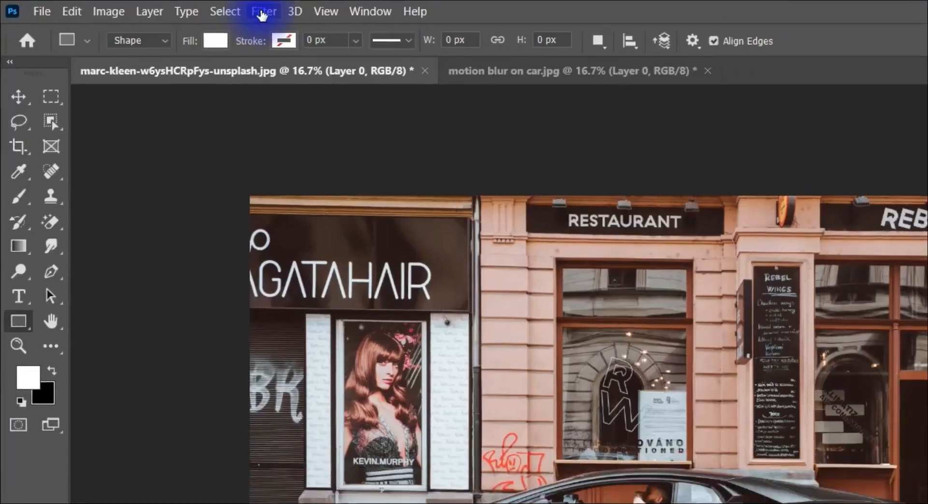
Apply the Field Blur filter to the layer and compare the image with the preview off and on
click(166, 6)
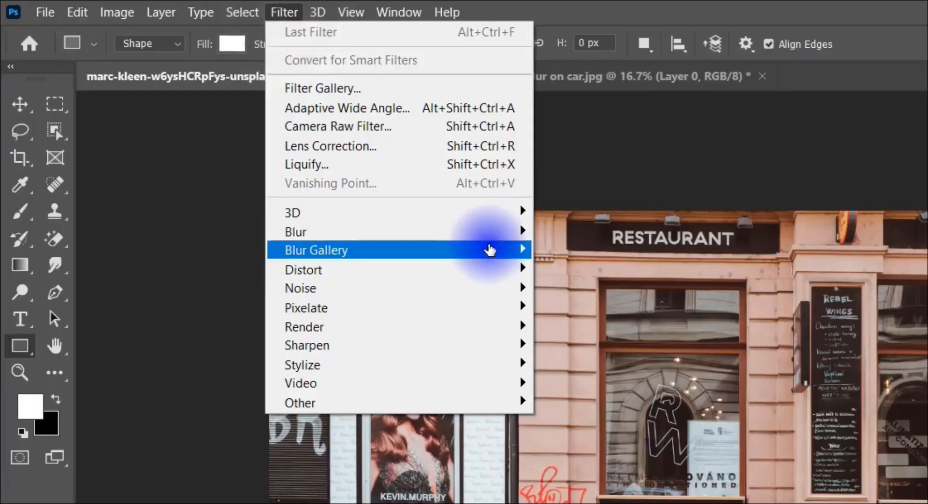
mouse_move(348, 179)
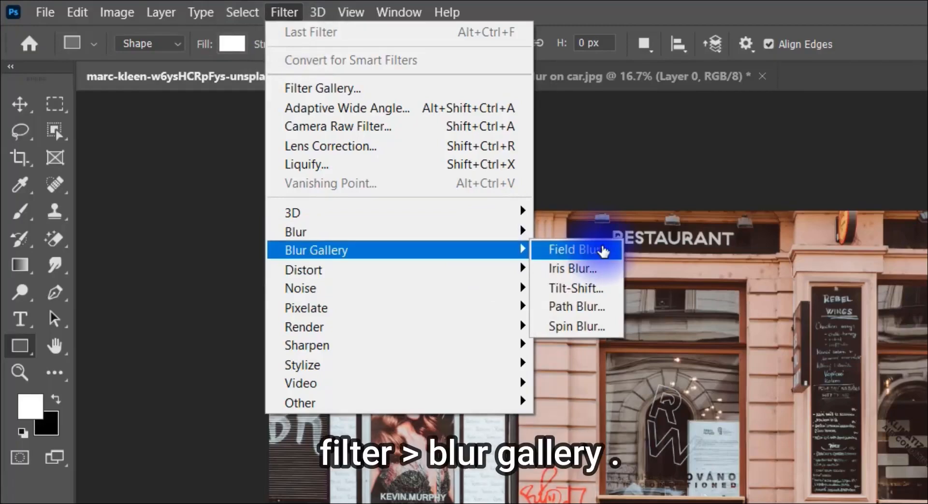
click(603, 251)
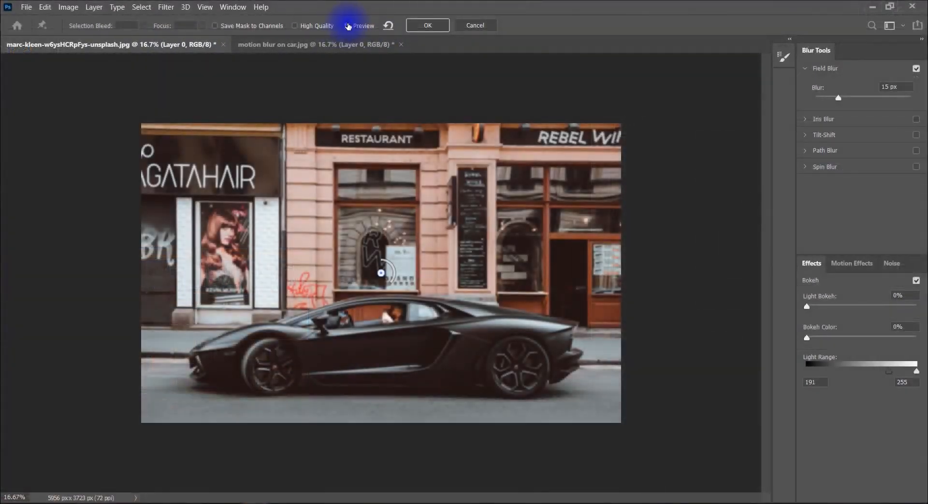
click(348, 26)
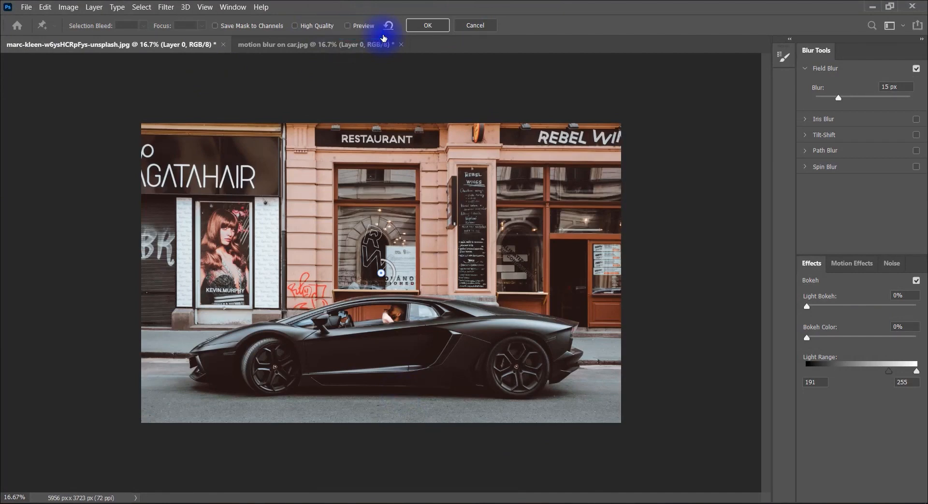
click(365, 26)
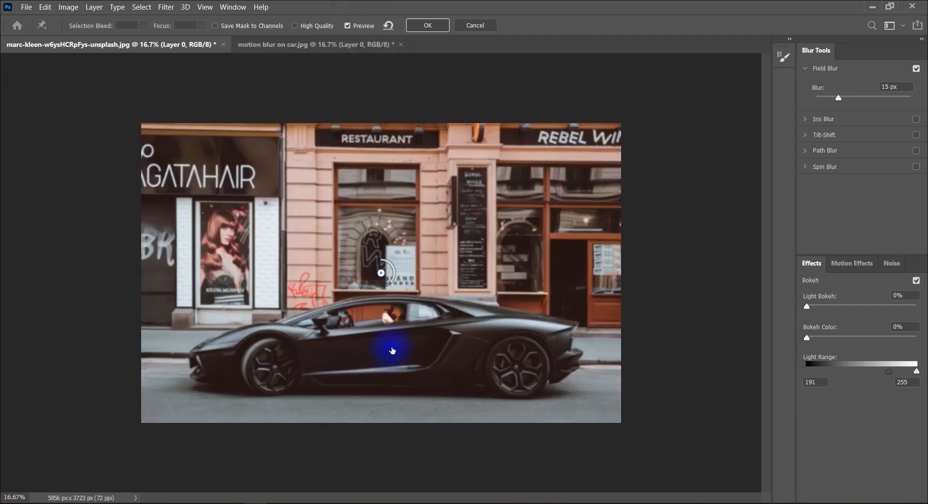
Try a strong blur of 260 px on the central Field Blur pin, and settle it at 85 px
key(ctrl+plus)
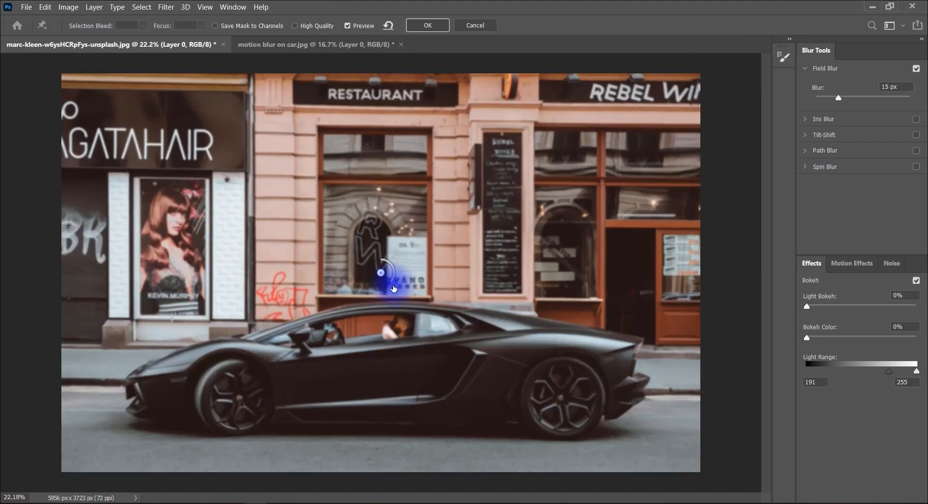
key(ctrl+minus)
scroll(393, 289, up, 1)
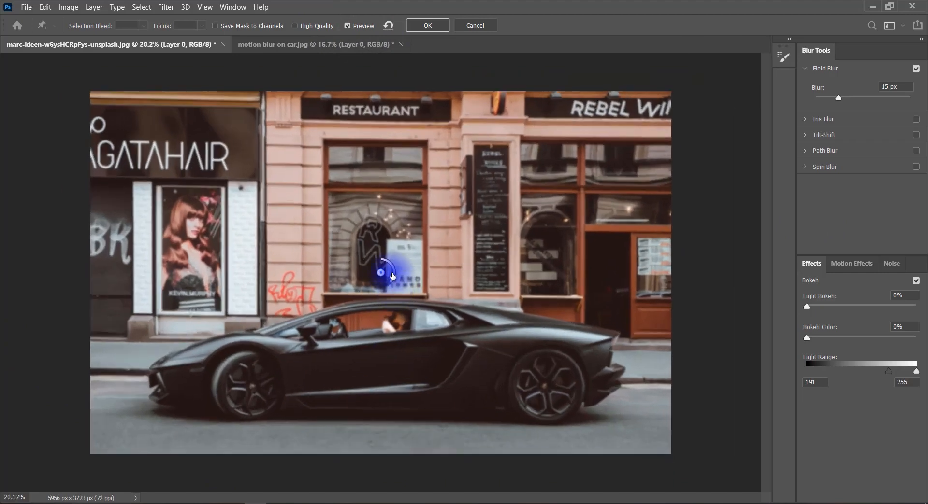
drag(393, 282, 368, 257)
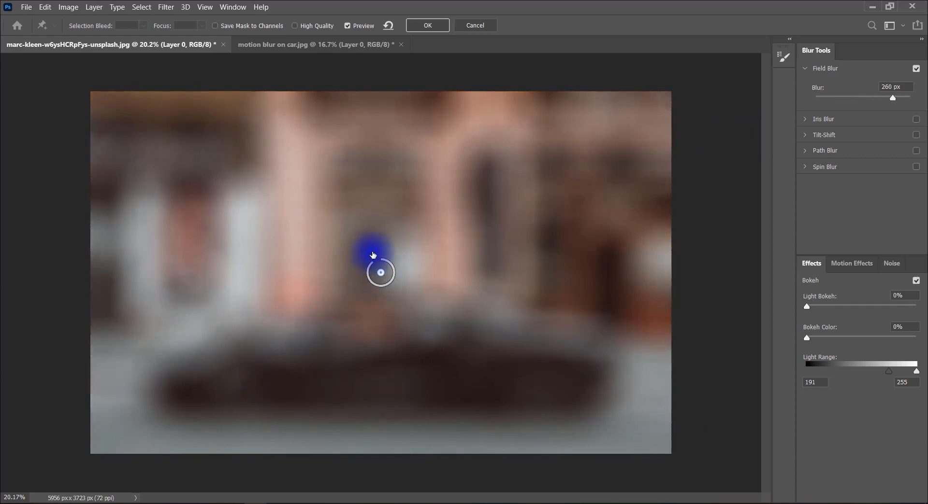
drag(892, 98, 863, 123)
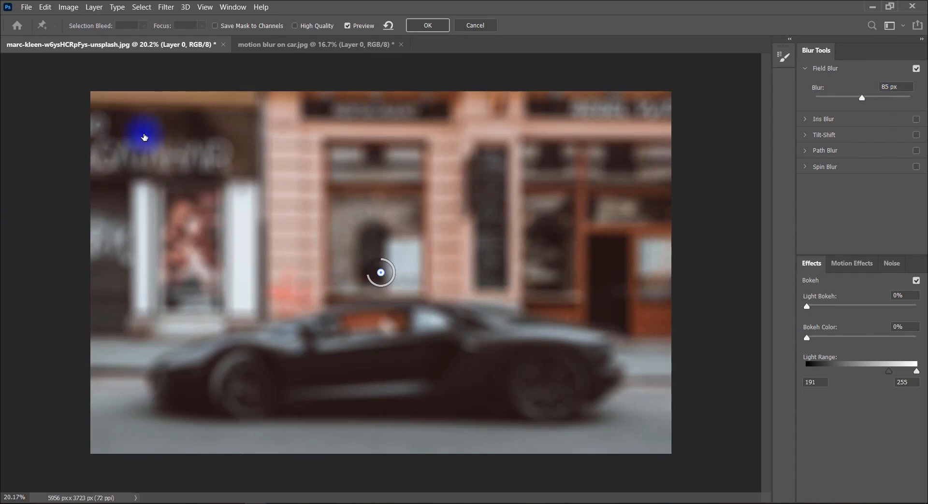
Add a second Field Blur pin on the AGATAHAIR sign, set its blur to 0 px and move it toward the sign's upper-left corner
click(144, 133)
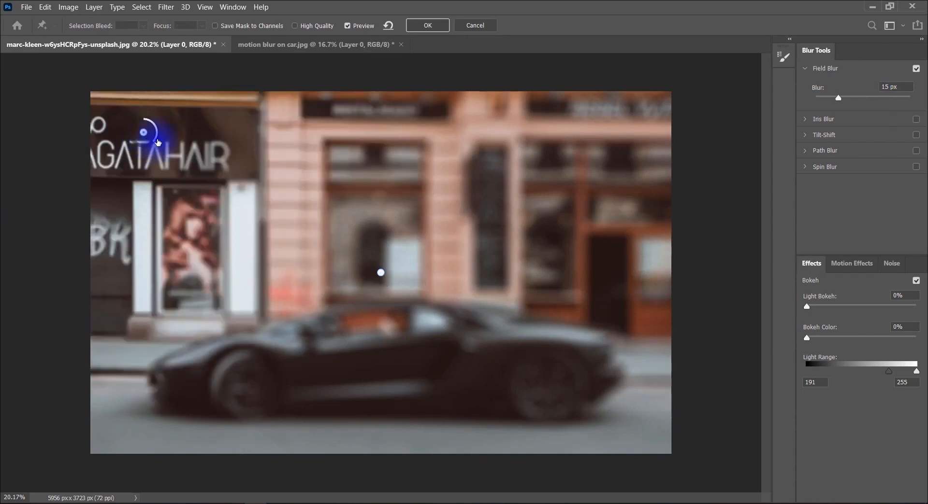
drag(155, 141, 140, 104)
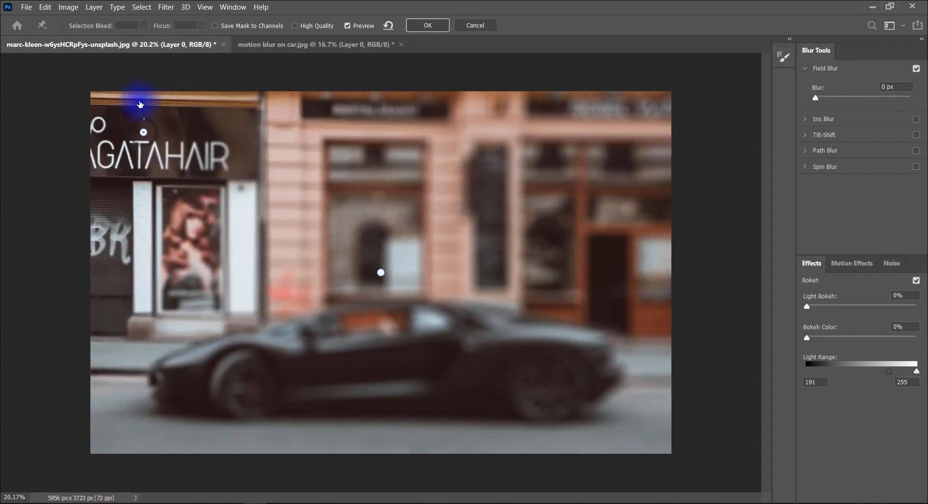
drag(817, 98, 824, 129)
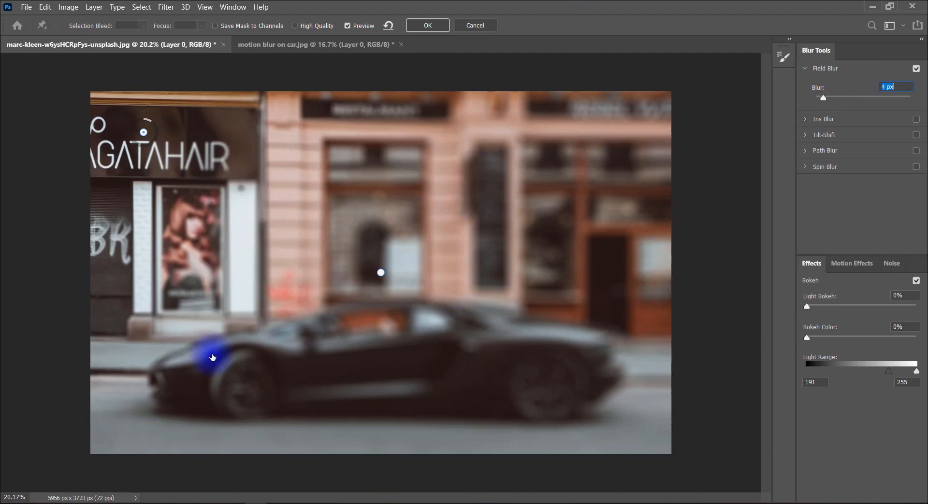
drag(144, 129, 152, 141)
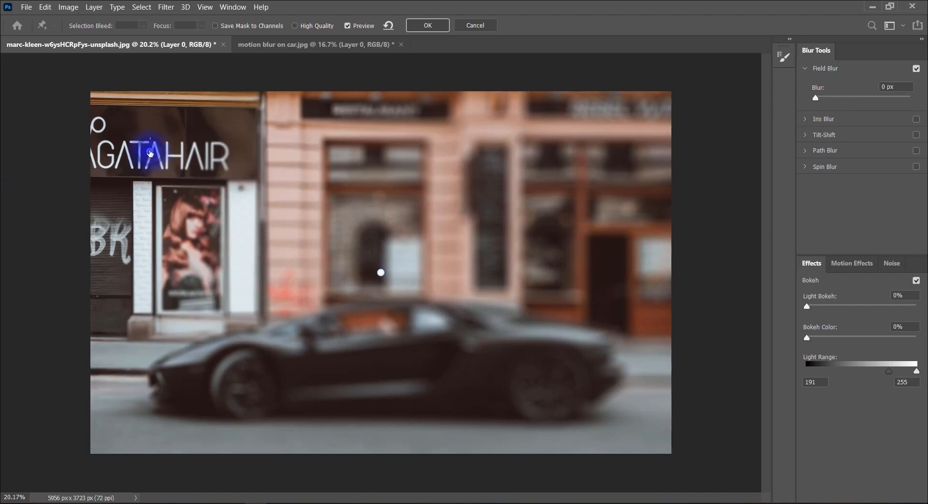
drag(151, 154, 123, 127)
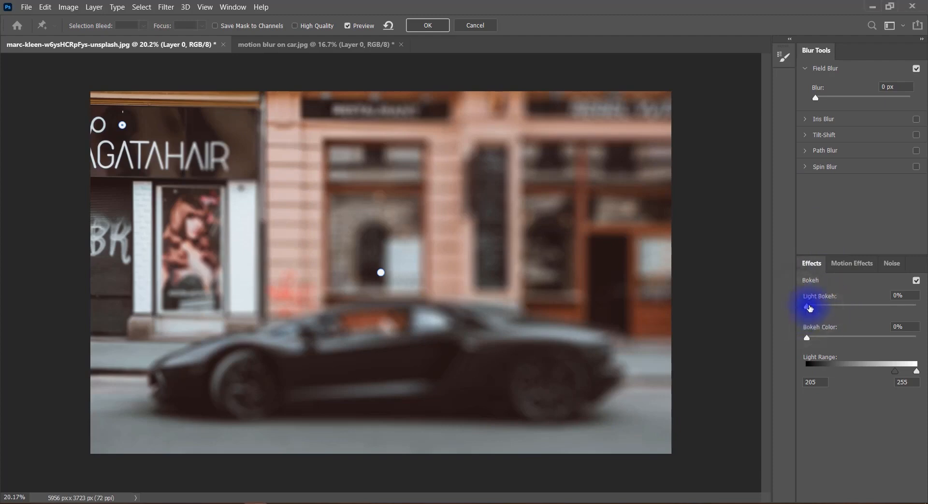
Set the sign pin's blur to 9 px, with Light Bokeh at 83% and Bokeh Color at 48%
drag(809, 310, 864, 310)
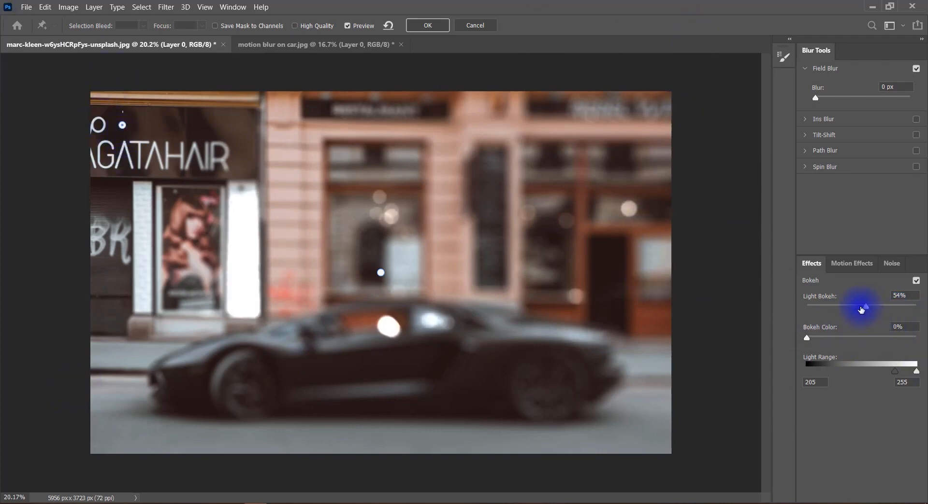
drag(863, 307, 714, 306)
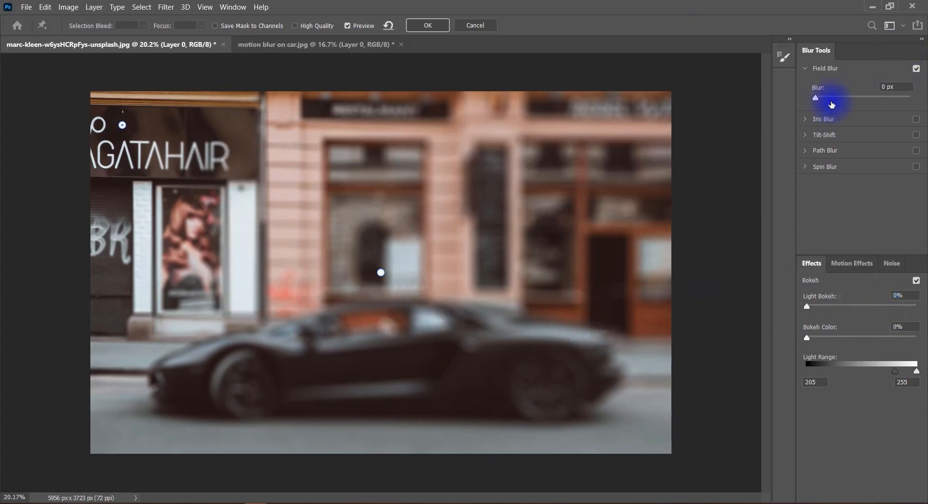
mouse_move(819, 100)
mouse_down()
mouse_move(847, 102)
mouse_move(832, 103)
mouse_up()
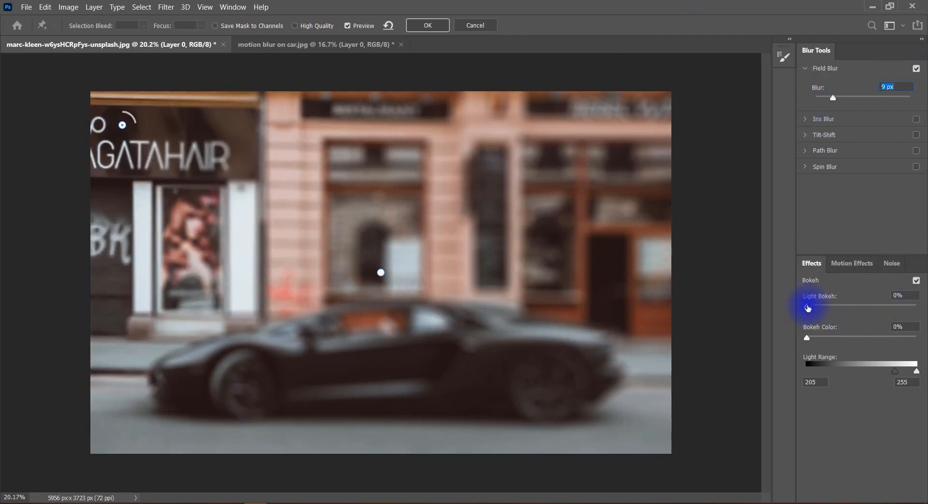
drag(807, 307, 900, 322)
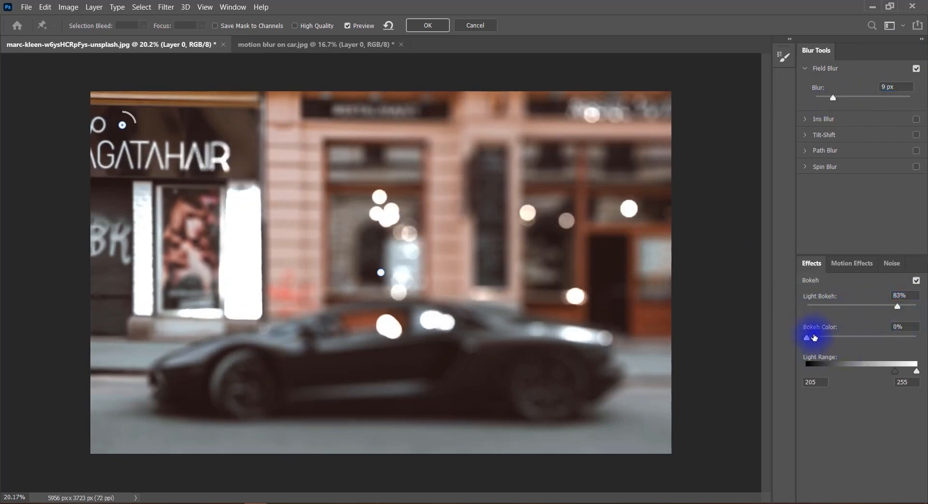
drag(806, 340, 861, 355)
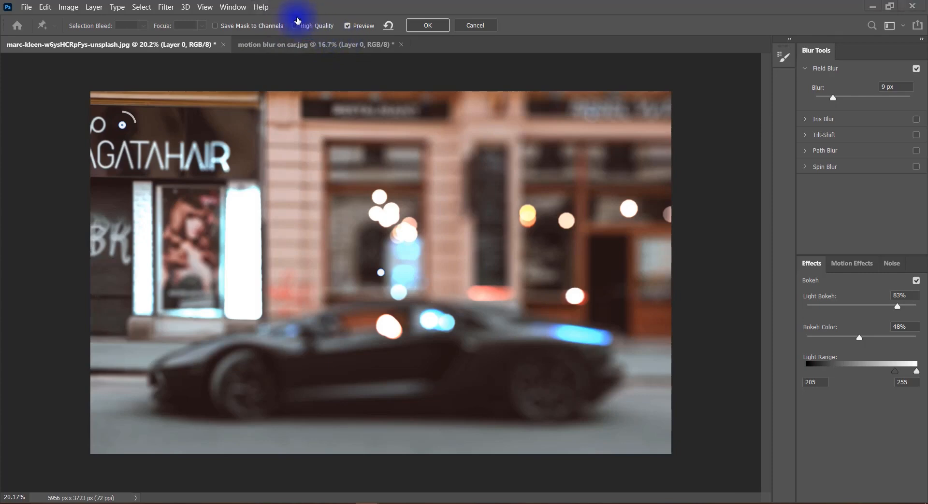
Enable High Quality and Save Mask to Channels for the blur
click(295, 26)
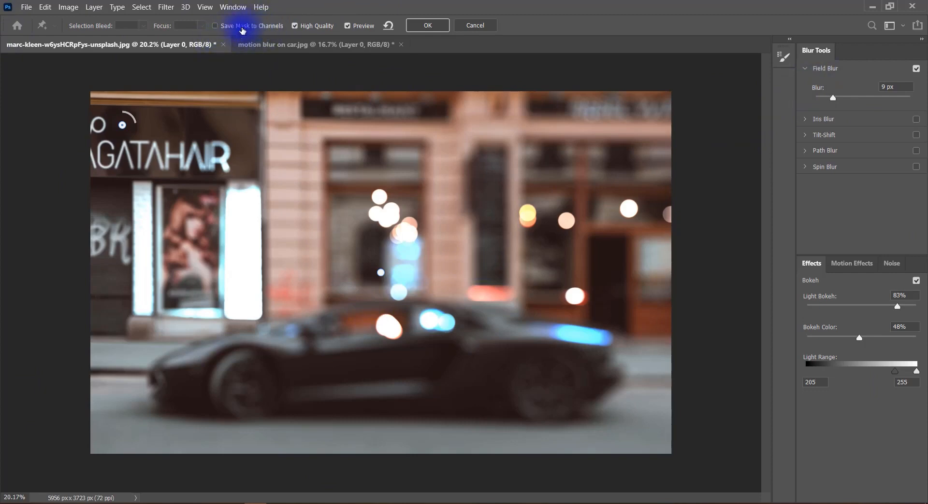
click(240, 28)
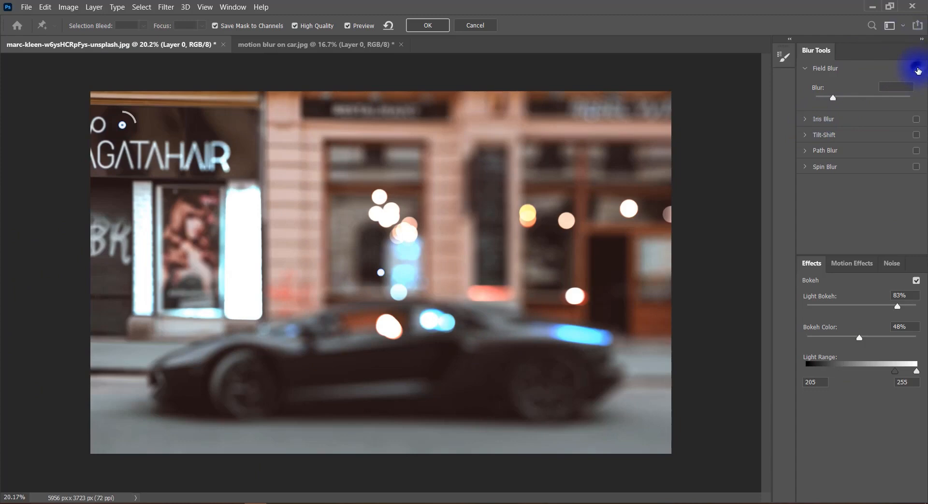
Turn off Field Blur and enable Iris Blur, showing its settings
click(915, 68)
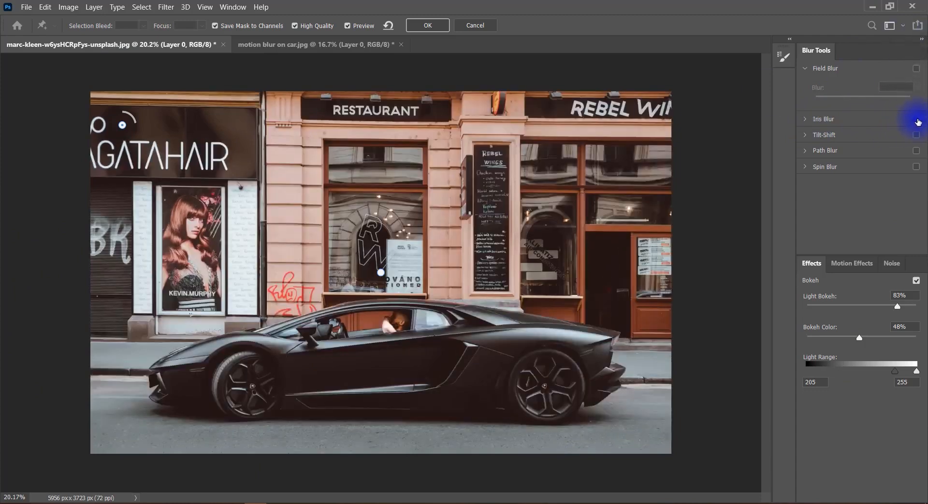
click(916, 120)
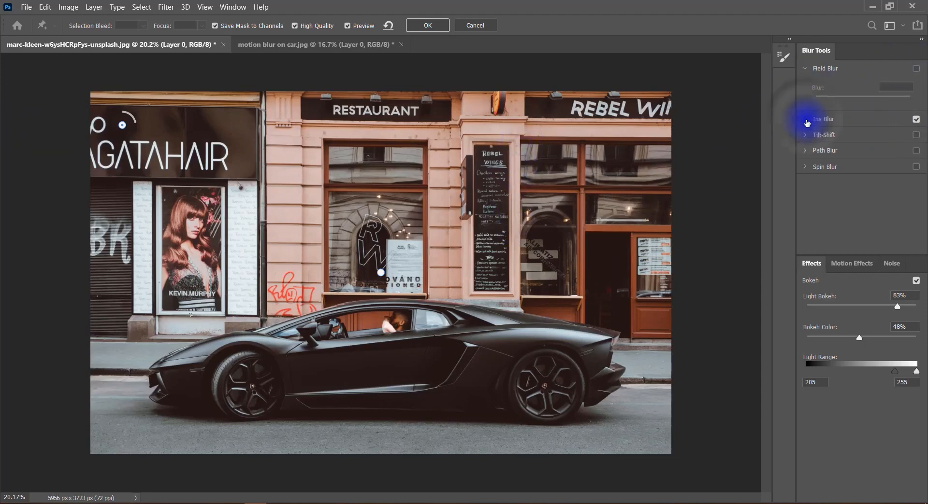
click(805, 119)
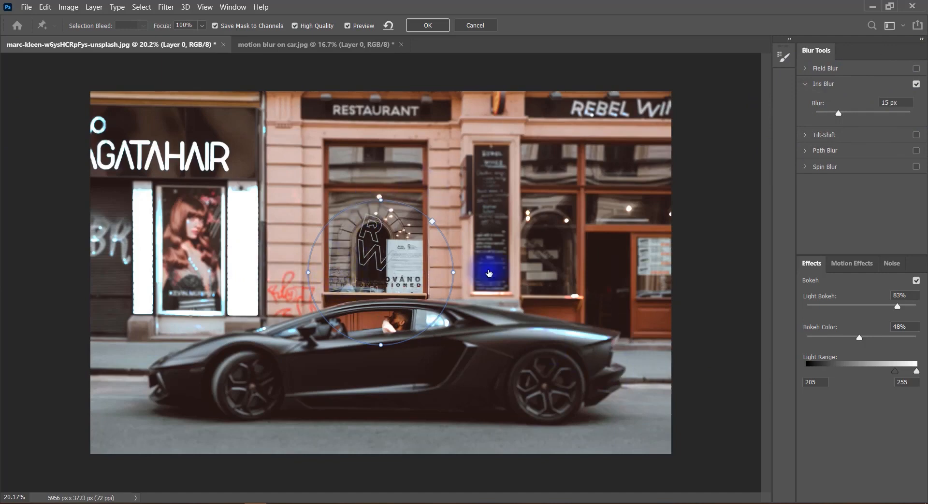
Stretch the Iris Blur ellipse vertically and horizontally around most of the car, and set its blur to 71 px
drag(456, 276, 388, 428)
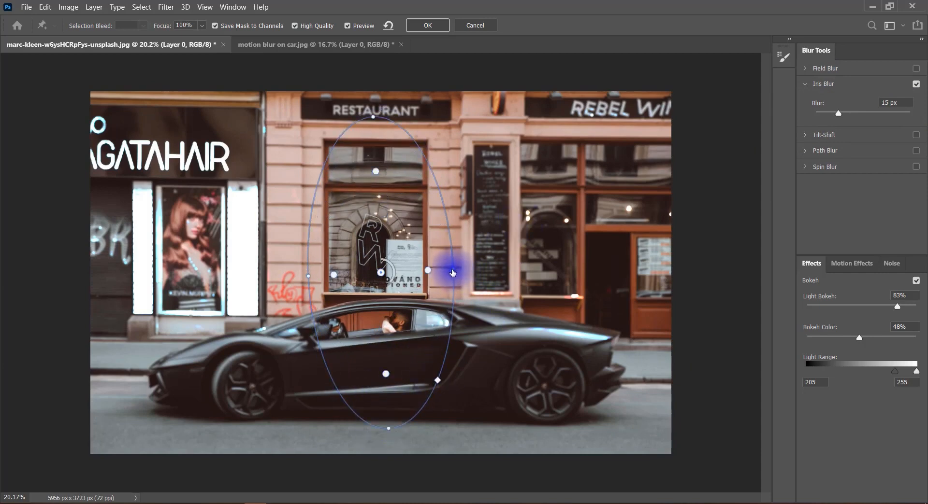
drag(453, 273, 604, 269)
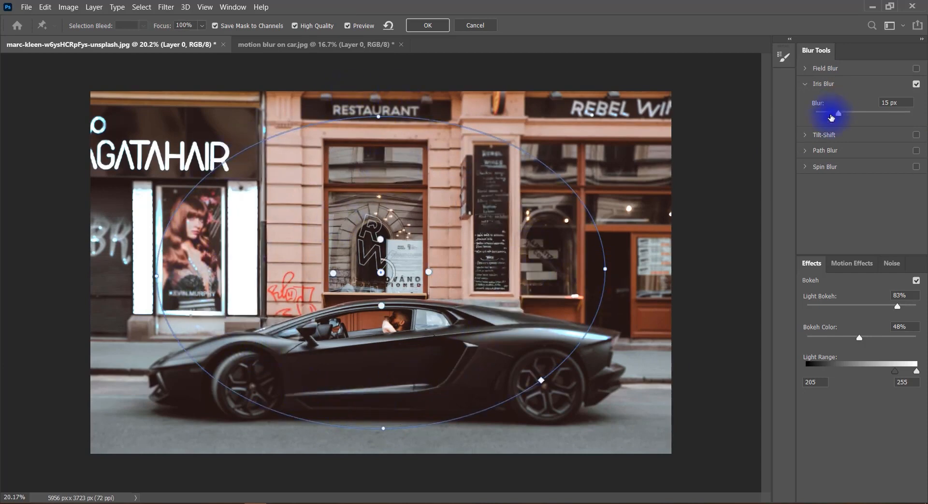
drag(837, 114, 860, 117)
Extend the ellipse's sharp area almost to its edge, and shrink it back around the central window
drag(428, 272, 592, 257)
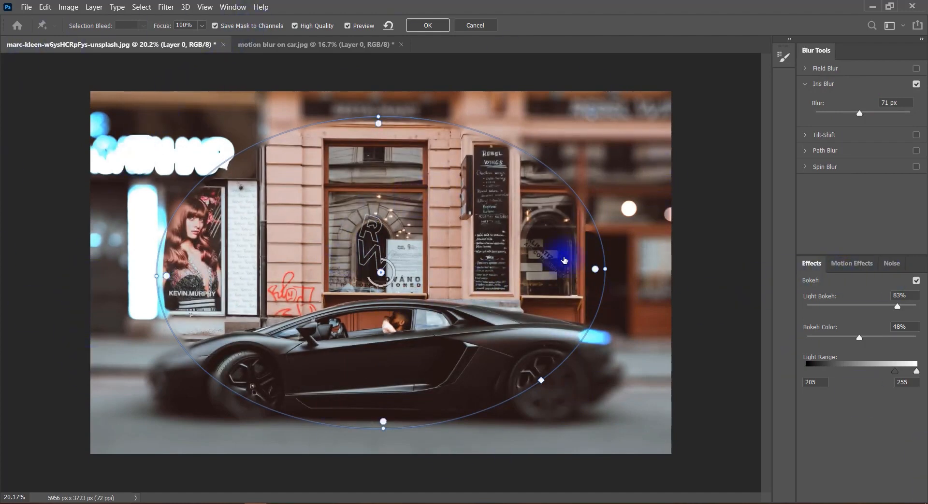
drag(596, 271, 416, 263)
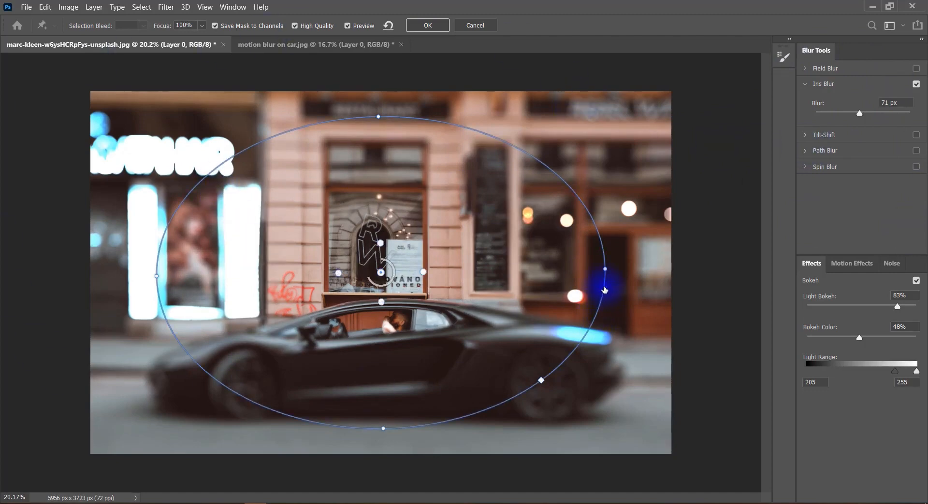
Rotate and widen the Iris Blur ellipse slightly, square off its corners and adjust its outline further
drag(607, 313, 630, 324)
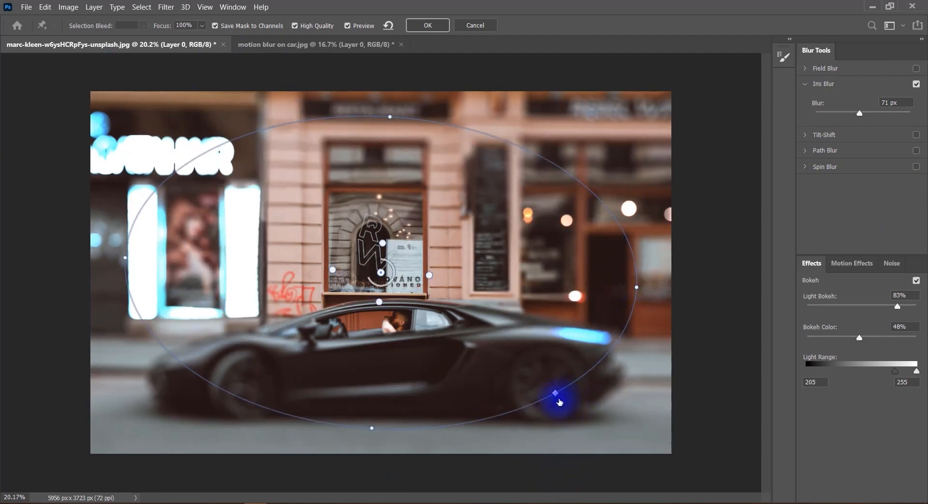
drag(555, 396, 602, 480)
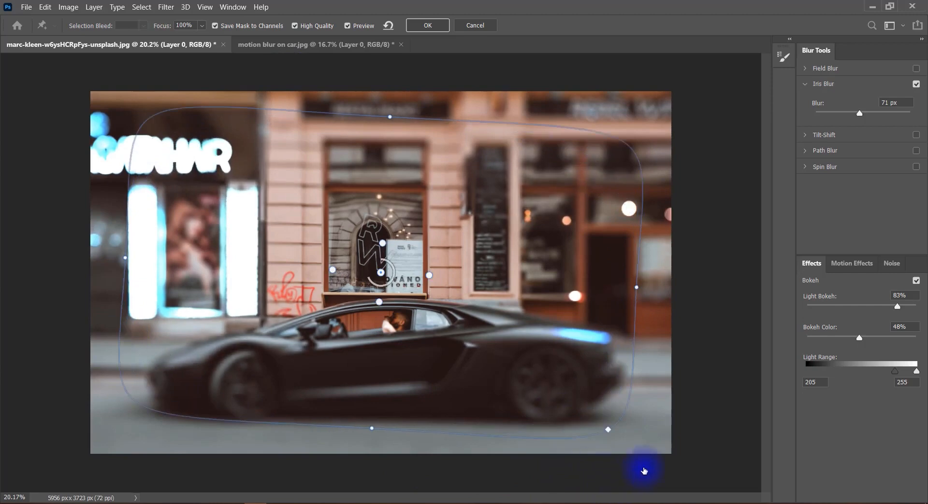
drag(641, 172, 572, 213)
drag(373, 141, 583, 276)
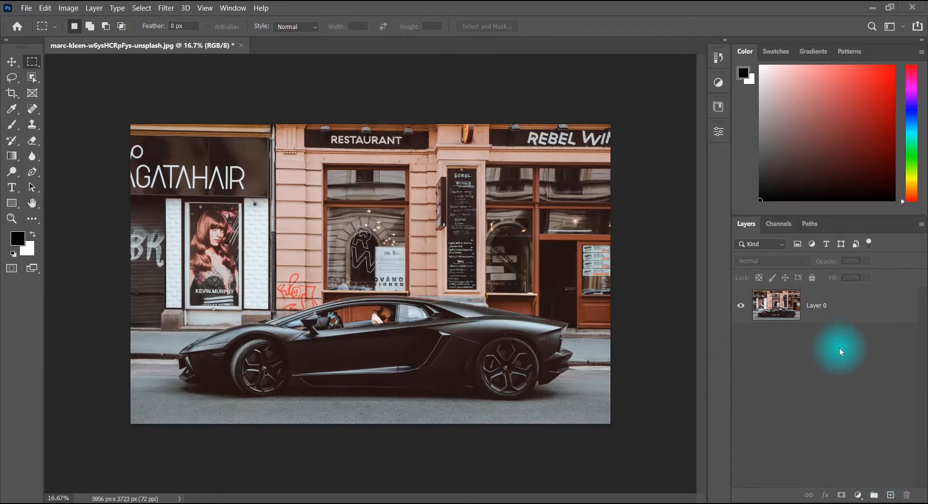
Convert Layer 0 to a smart object and open it in the Blur Gallery with Field Blur
right_click(844, 305)
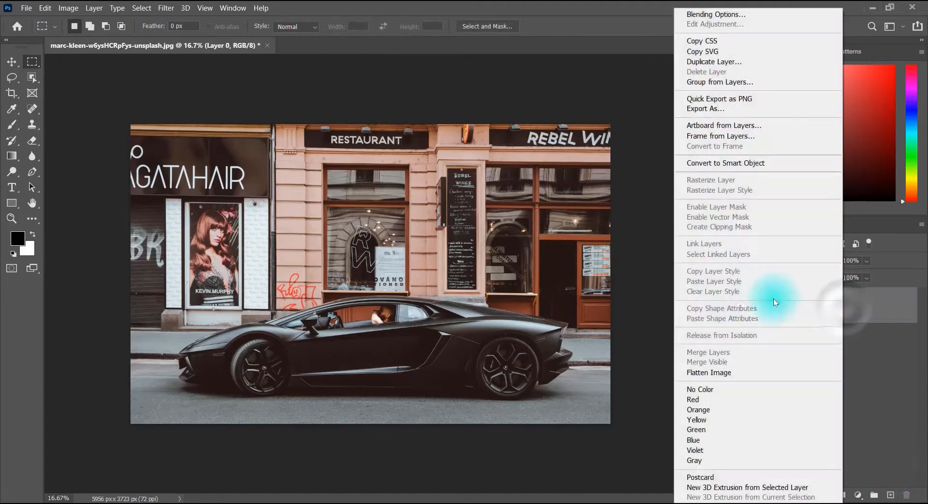
click(736, 163)
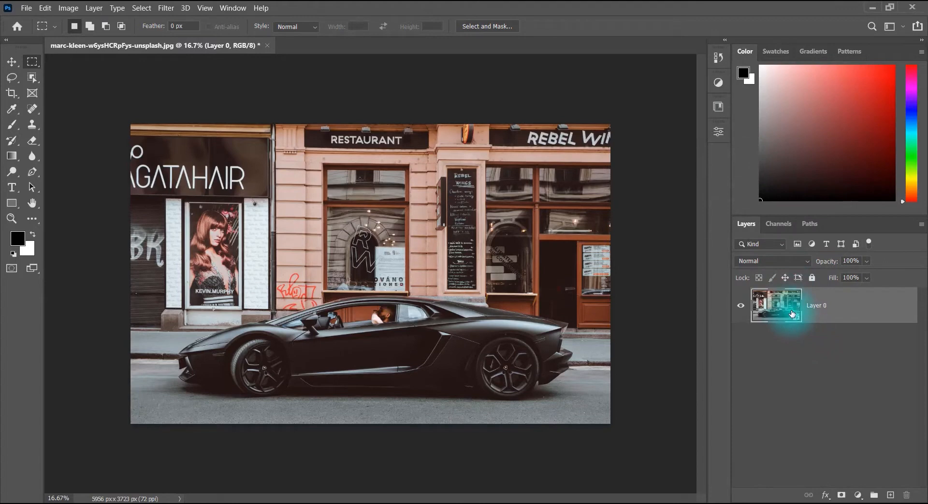
drag(787, 311, 740, 295)
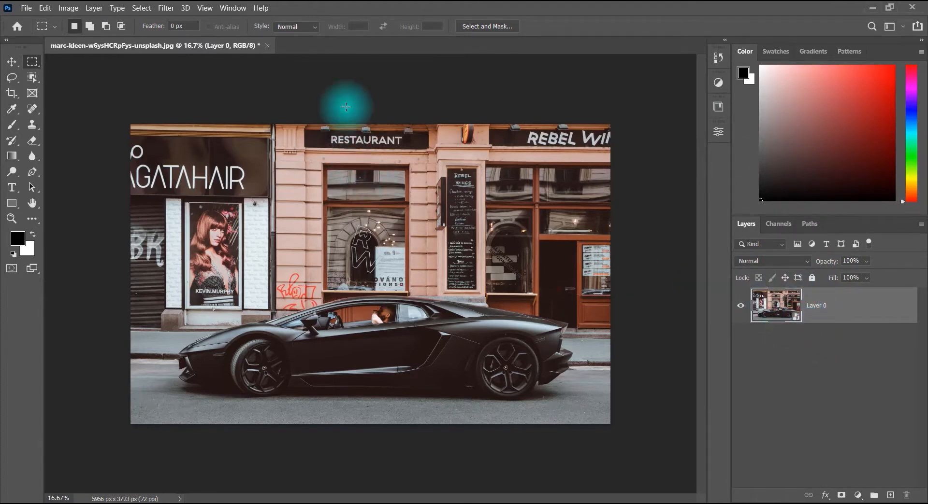
click(164, 9)
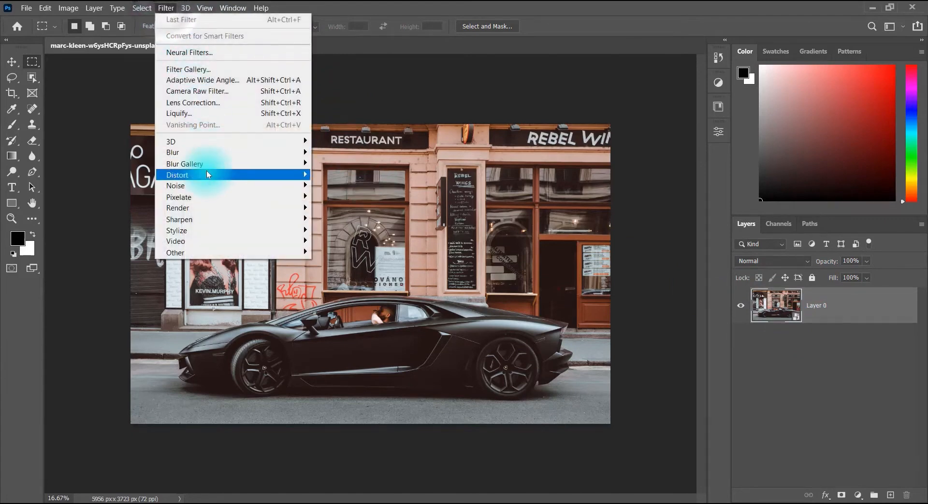
mouse_move(296, 167)
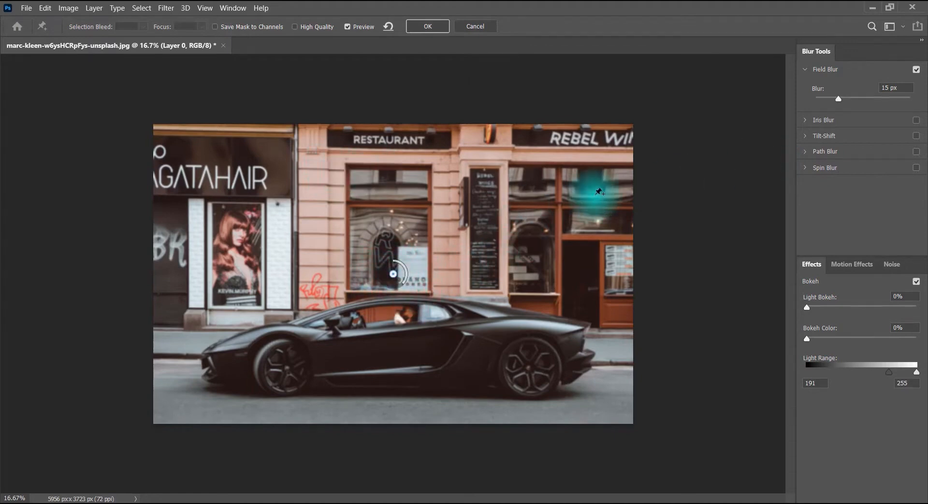
Turn off Field Blur, and enable Tilt-Shift with a blur of 154 px
click(913, 70)
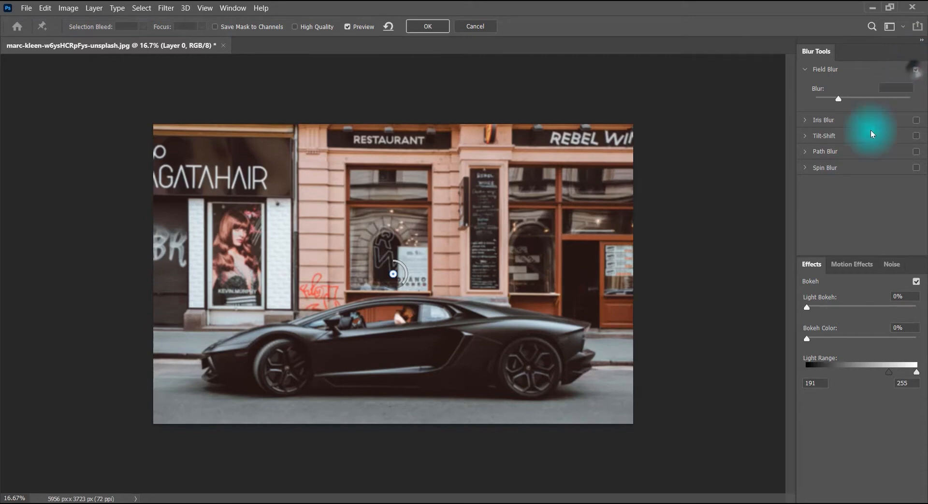
drag(795, 227, 657, 225)
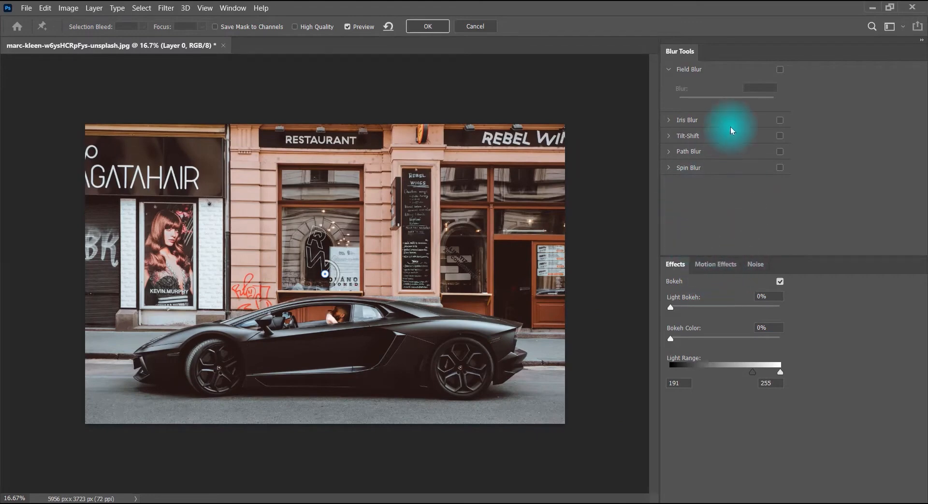
click(669, 69)
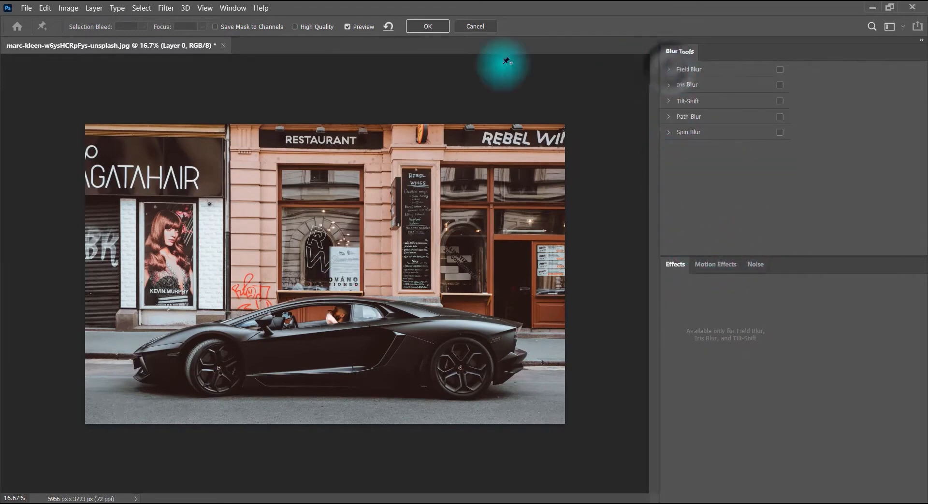
click(668, 101)
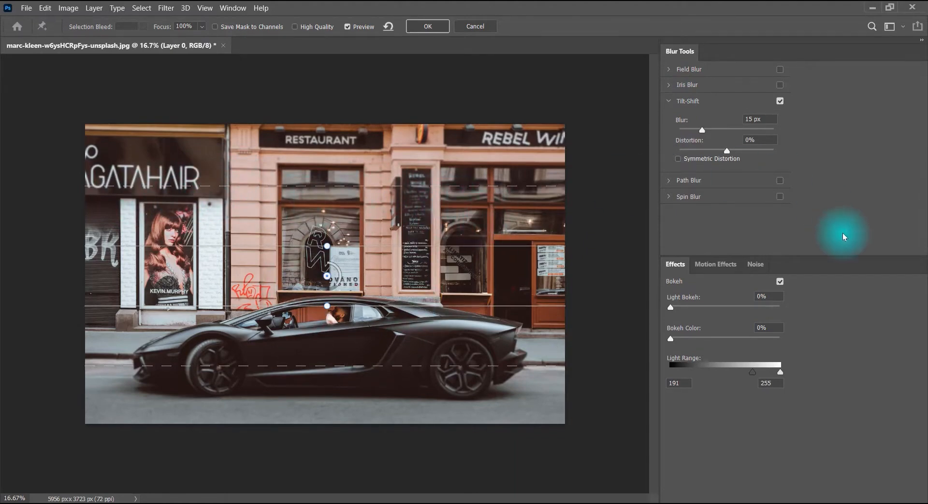
drag(707, 130, 701, 130)
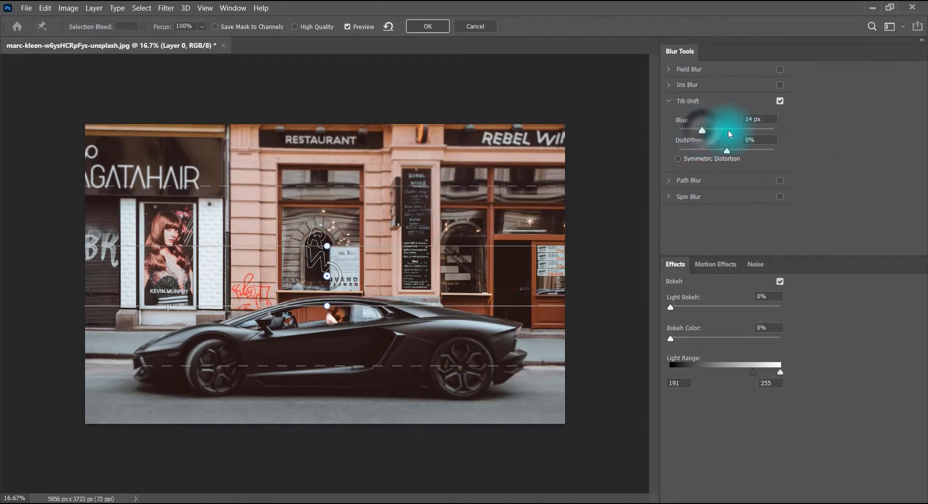
drag(703, 130, 737, 133)
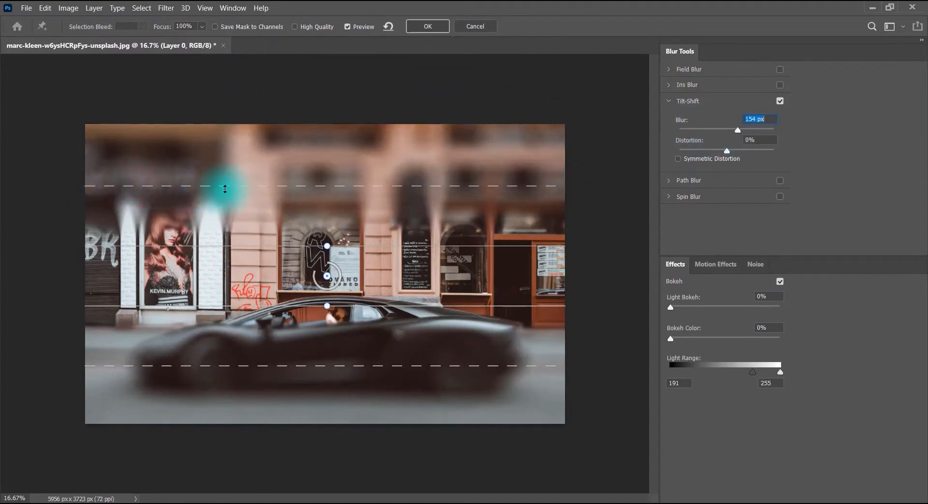
Move the upper Tilt-Shift transition line outward, and rotate the focus band to vertical over the restaurant window and car door
drag(359, 186, 175, 124)
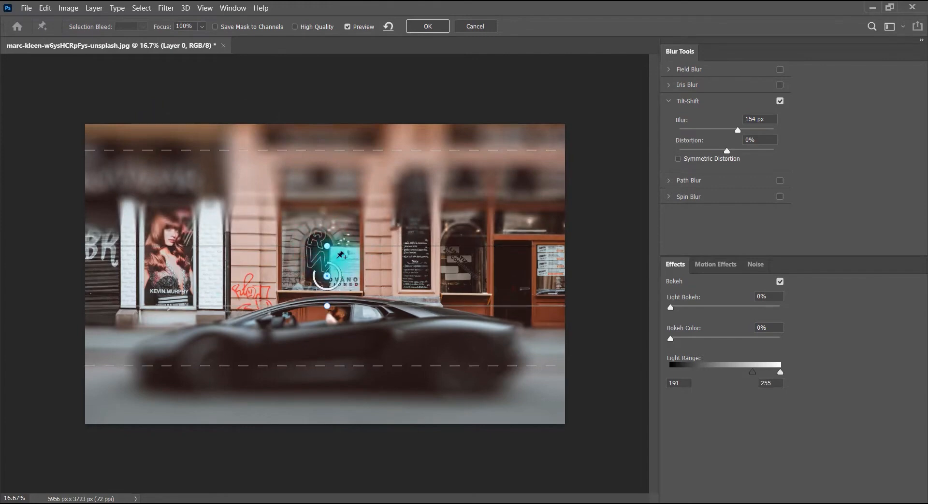
drag(329, 247, 377, 272)
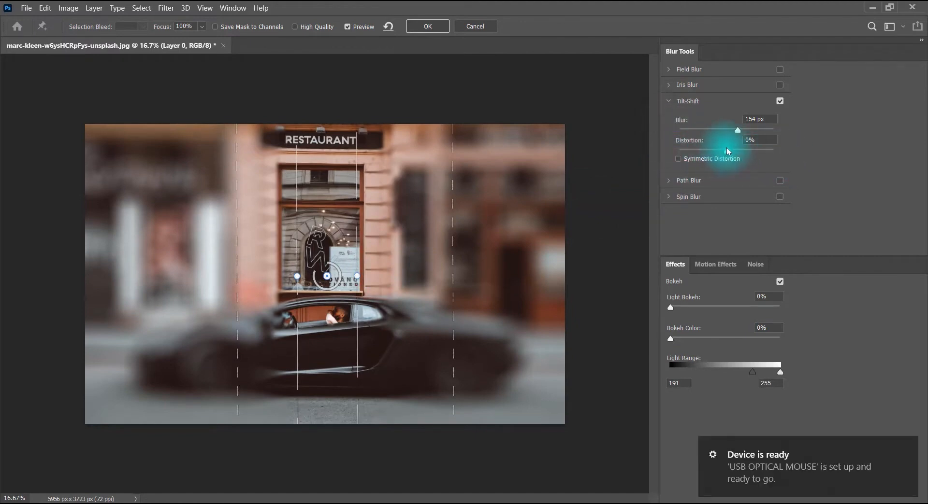
click(904, 447)
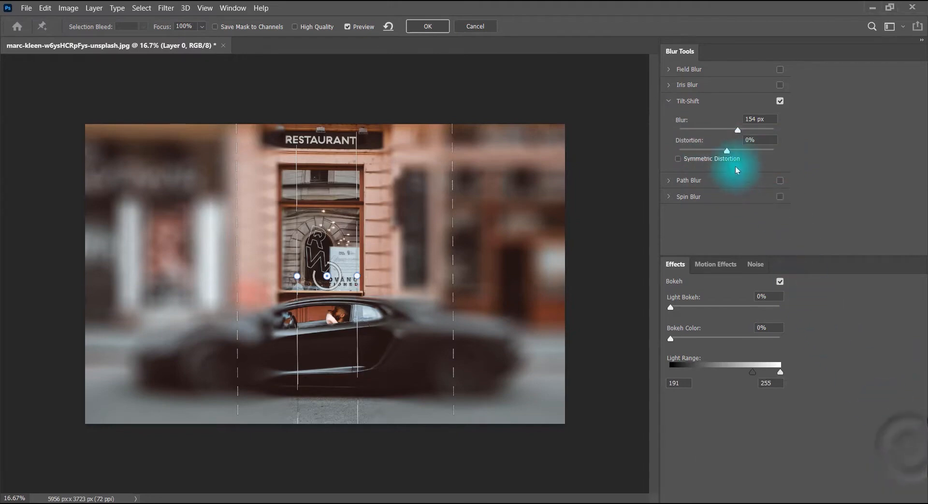
Try the Tilt-Shift distortion at -3% and -100%, and settle on 18% with Symmetric Distortion enabled
drag(728, 151, 789, 140)
mouse_move(730, 133)
mouse_down()
mouse_move(655, 133)
mouse_move(692, 149)
mouse_move(787, 130)
mouse_move(720, 130)
mouse_move(751, 134)
mouse_move(689, 170)
mouse_move(750, 168)
mouse_up()
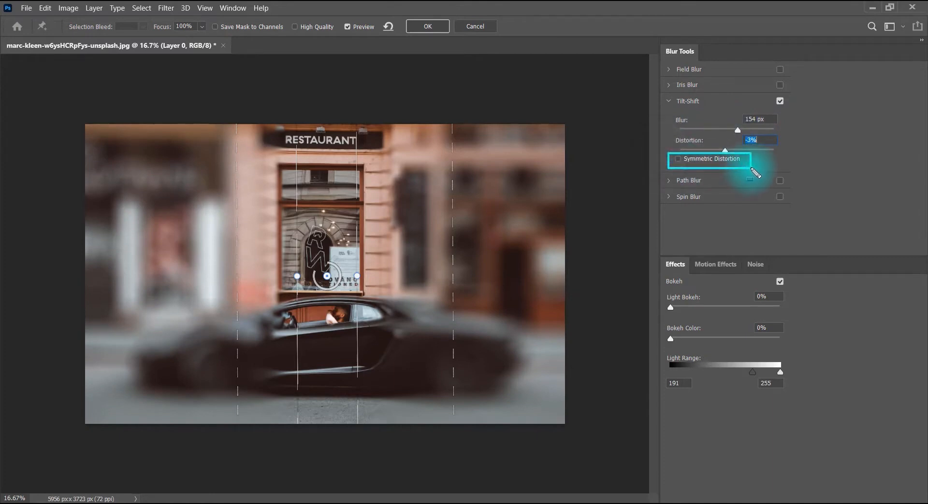
click(690, 163)
drag(724, 154, 673, 145)
click(677, 160)
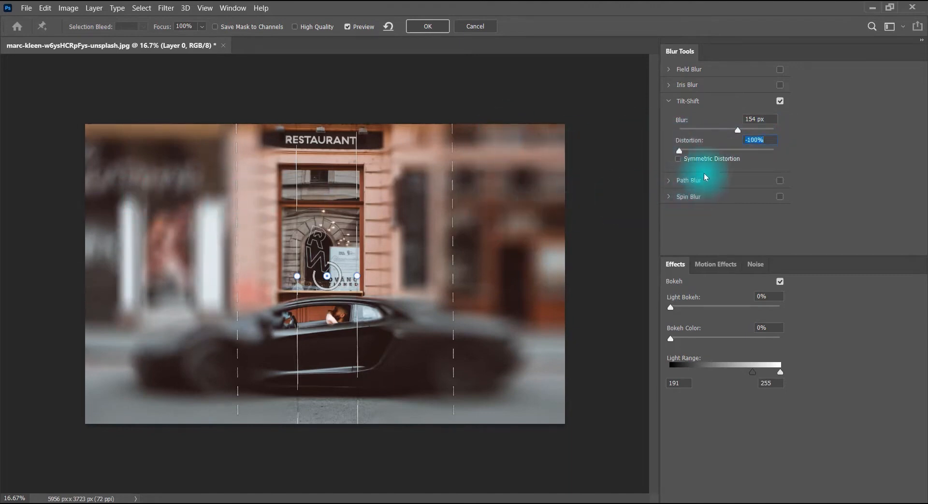
click(695, 162)
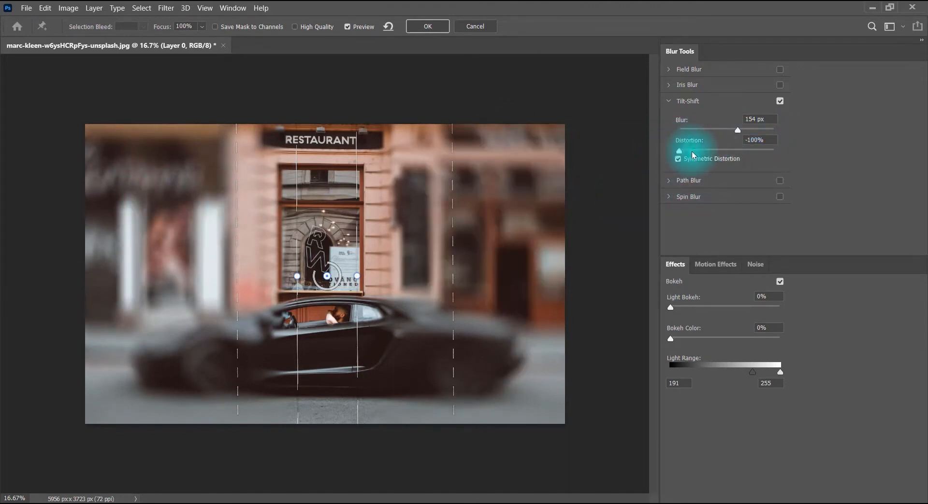
drag(679, 153, 735, 149)
Shift the dashed Tilt-Shift transition lines, and rotate the focus band back to nearly horizontal
drag(457, 248, 516, 248)
drag(454, 236, 206, 222)
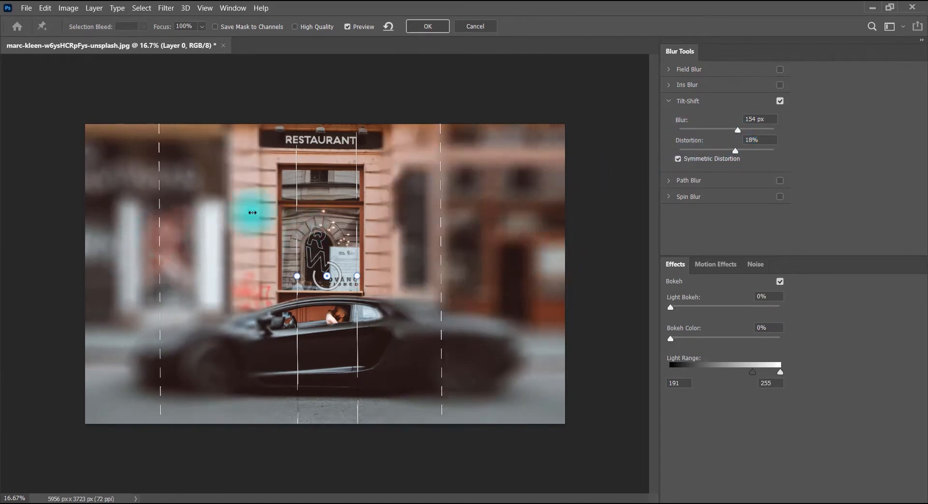
drag(296, 276, 333, 185)
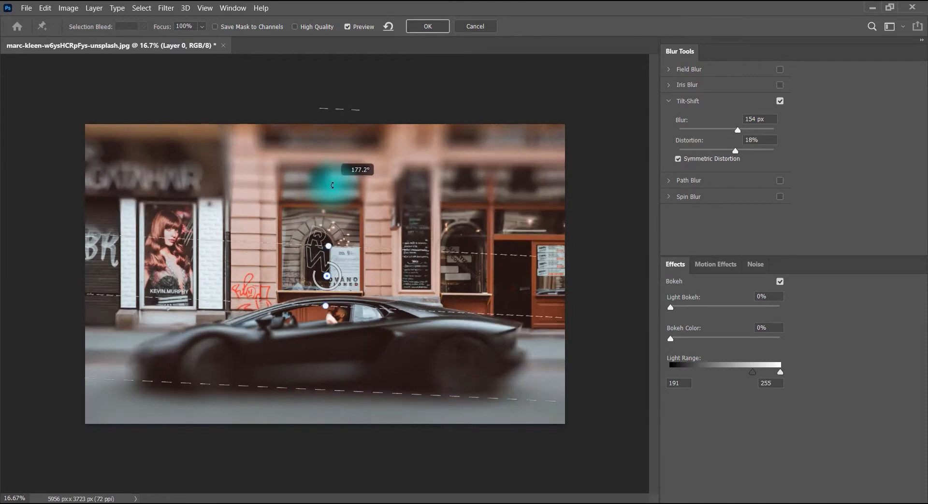
Widen the sharp band from the upper shop windows down to the middle of the car, and reduce the blur to 11 px
drag(424, 249, 451, 185)
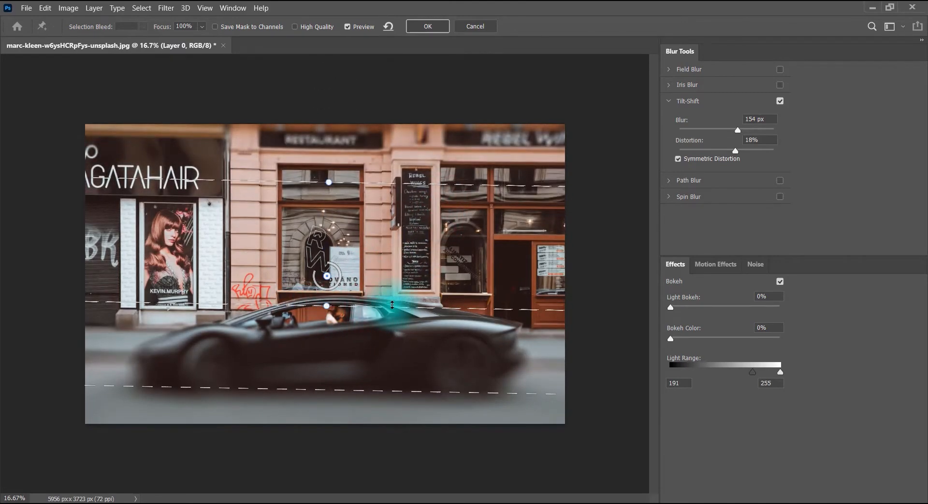
drag(392, 309, 382, 339)
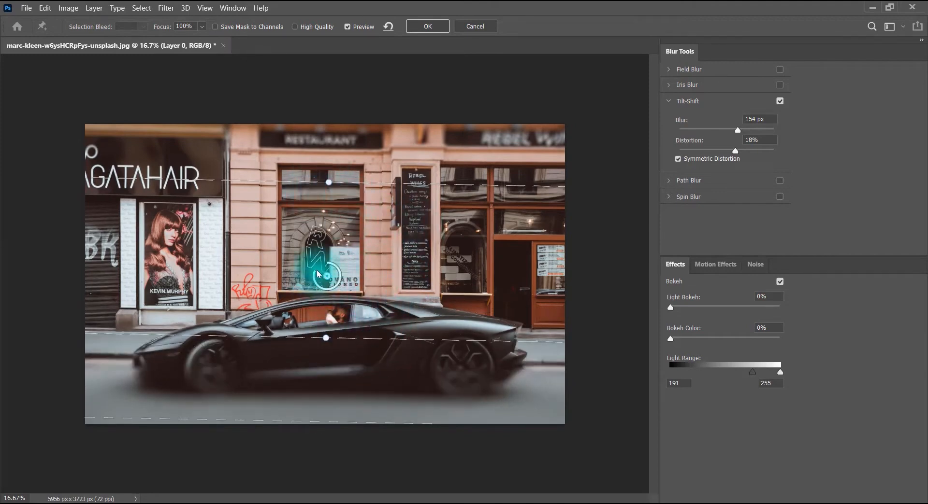
drag(314, 275, 331, 263)
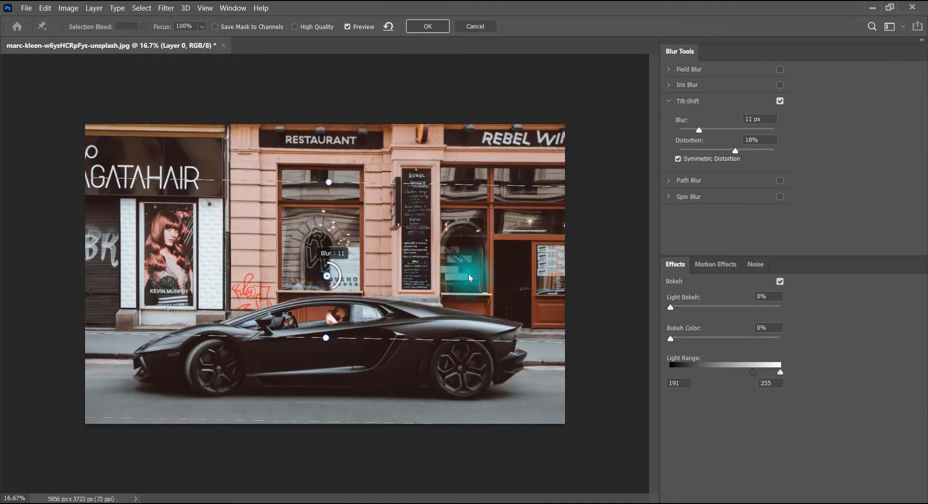
Add a second Tilt-Shift pin over the window beside the menu board, try rotating its band, and delete both pins
click(456, 267)
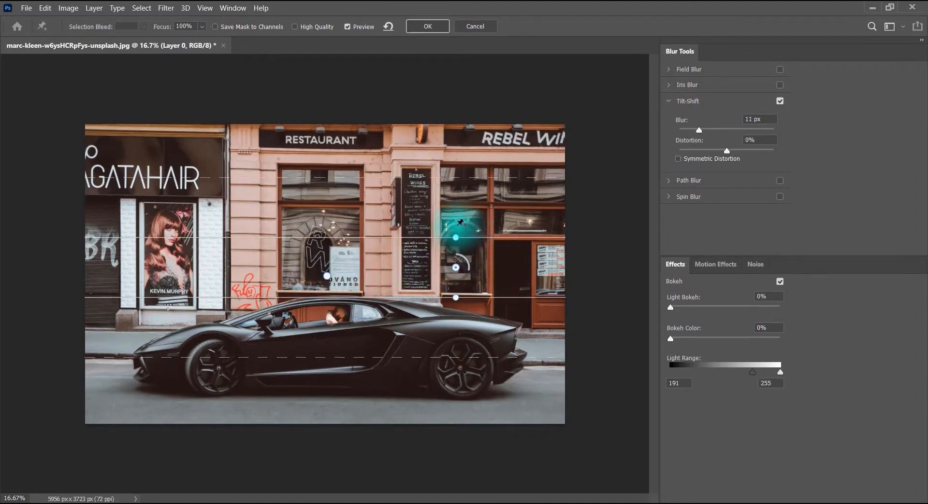
drag(456, 237, 502, 264)
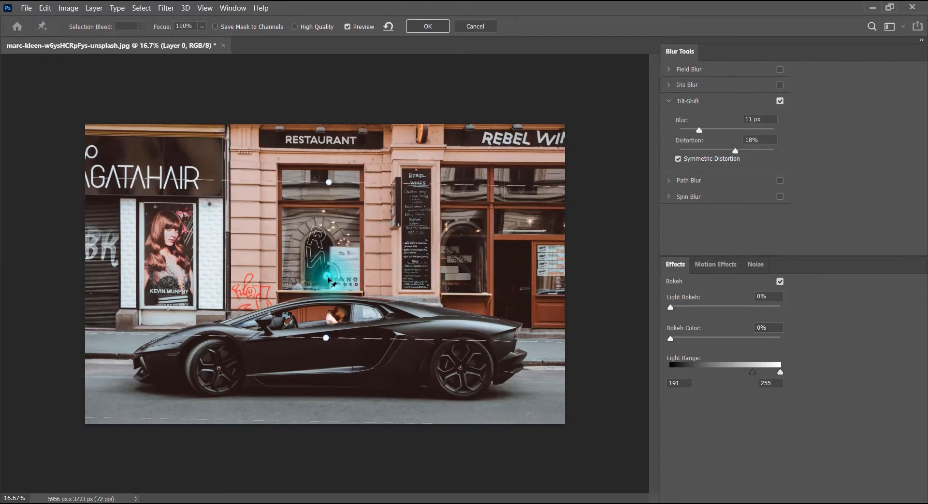
key(Delete)
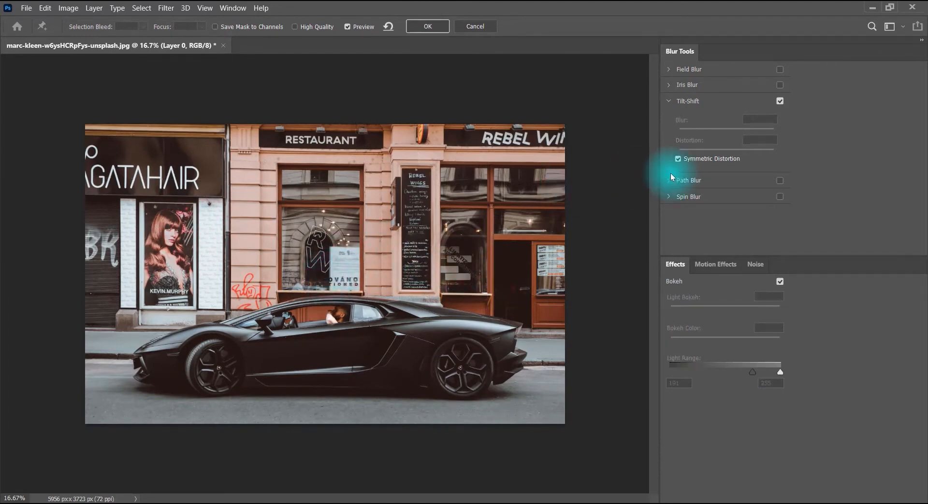
Place one Tilt-Shift pin above the car's roof and another by the red graffiti, and delete the graffiti pin
click(385, 291)
click(228, 287)
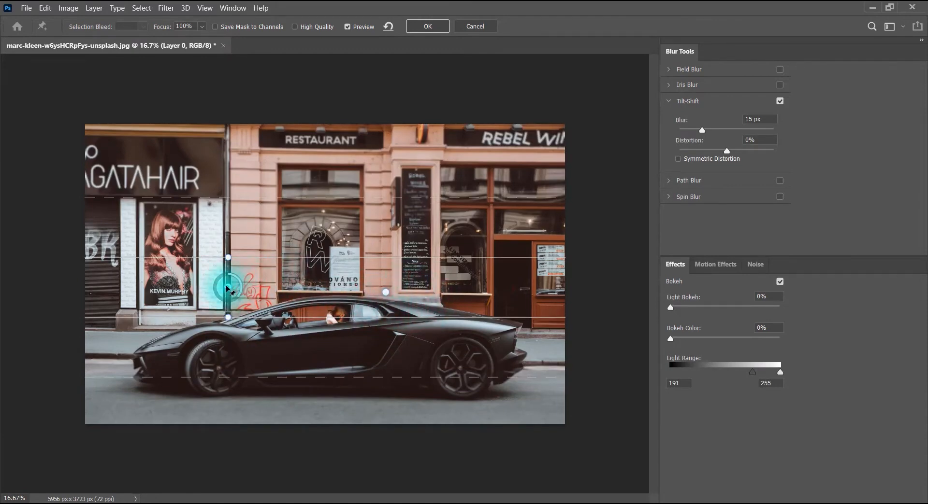
key(Delete)
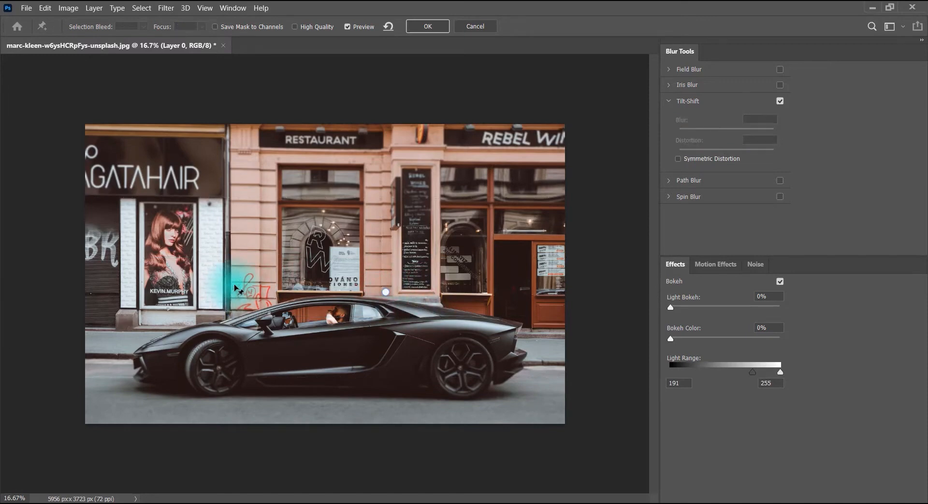
Turn off Tilt-Shift and enable Path Blur with its settings expanded
click(673, 101)
click(781, 102)
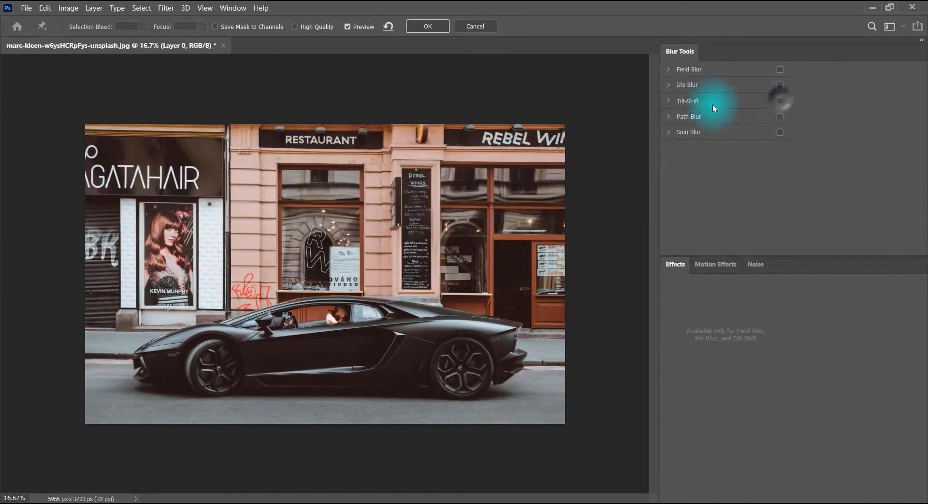
click(779, 116)
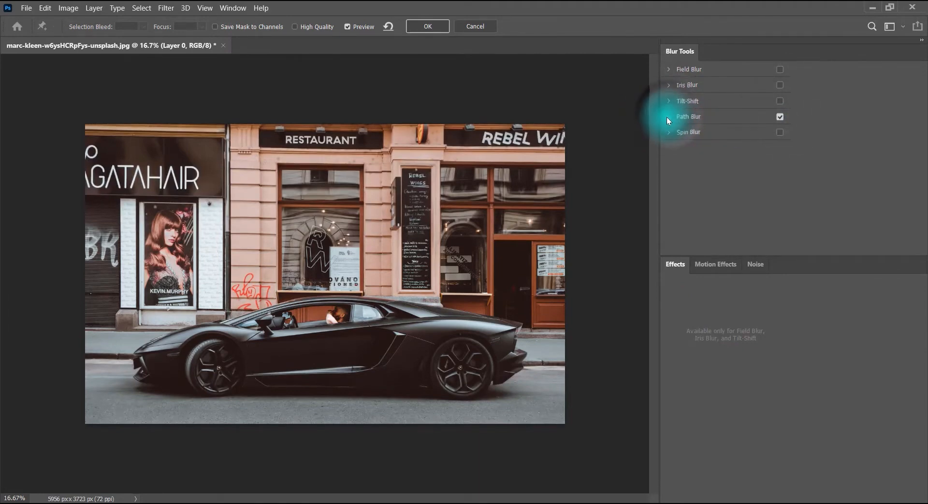
click(669, 116)
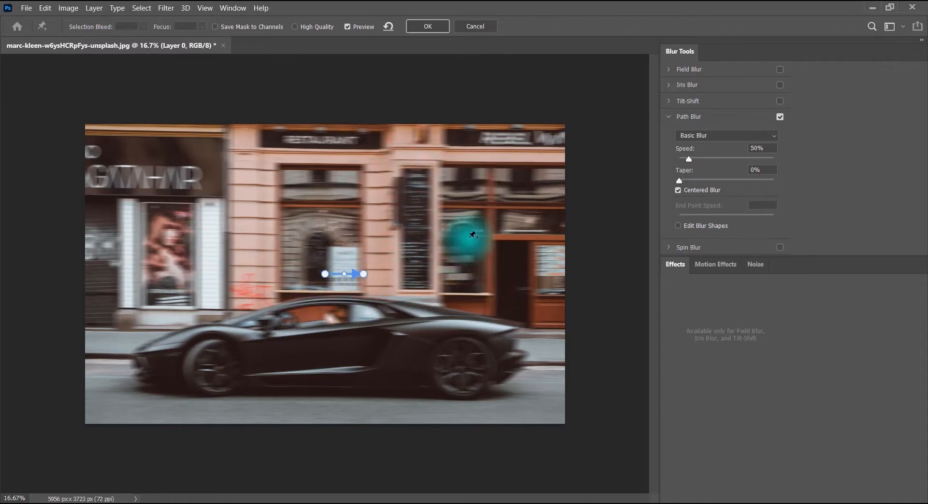
Draw a closed Path Blur curve from the window beside the menu board, across the signs, around and under the car, back to its start
click(469, 237)
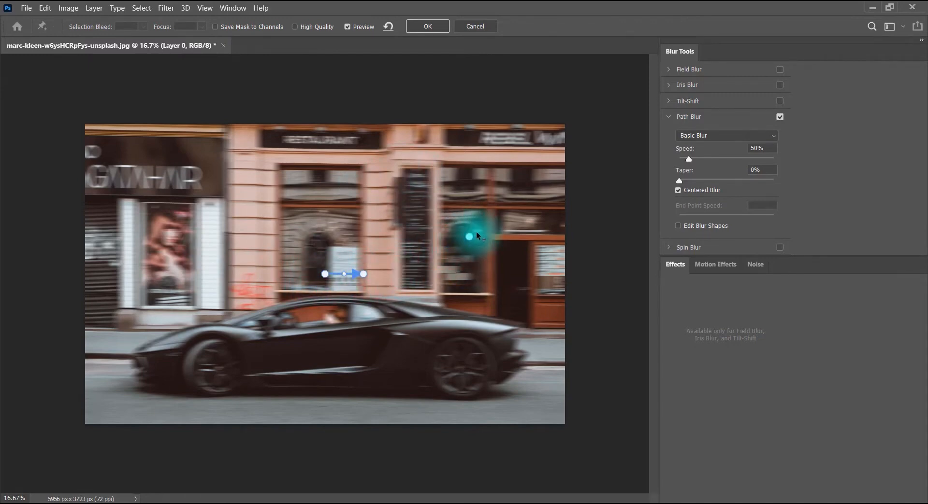
click(509, 181)
click(351, 135)
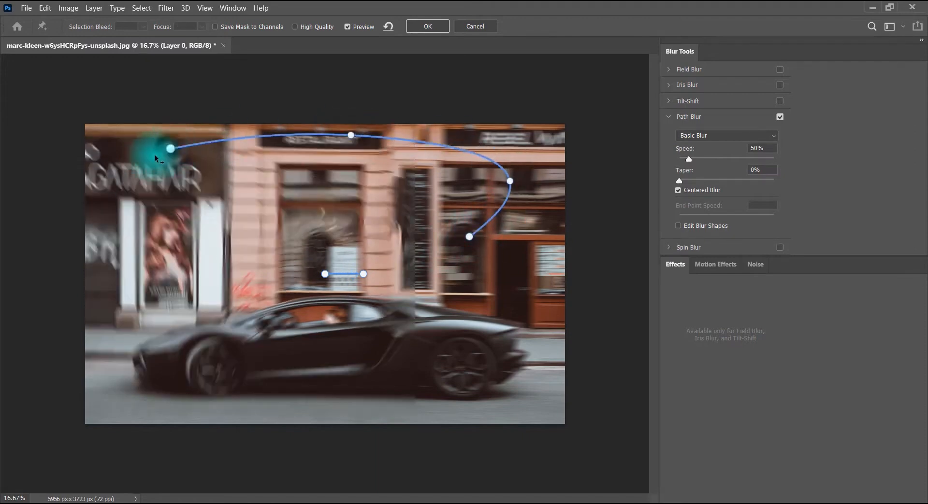
click(171, 148)
click(106, 217)
double_click(110, 350)
click(295, 414)
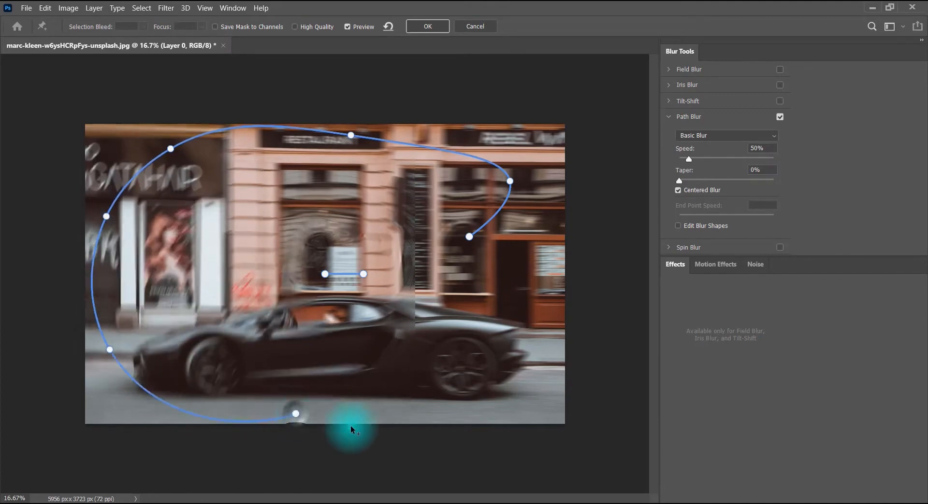
click(514, 407)
click(489, 254)
click(469, 237)
key(Escape)
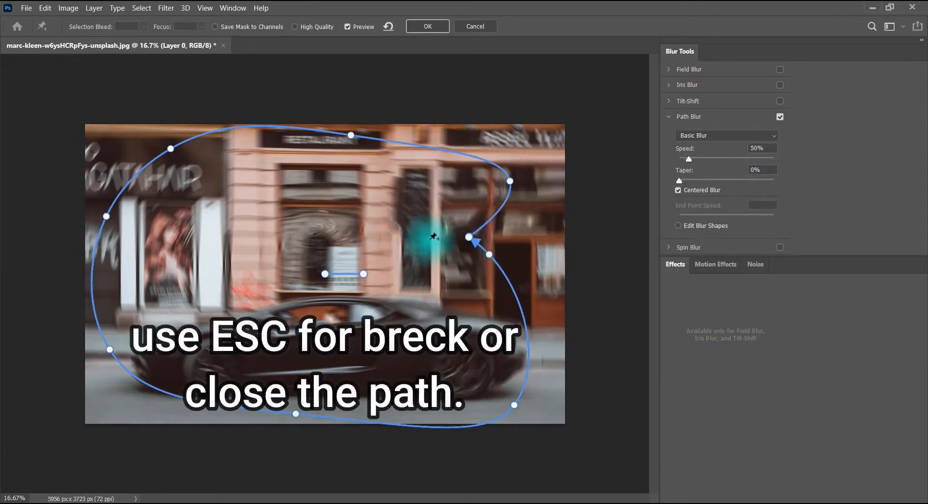
Switch Path Blur to the Rear Sync Flash preset and raise its speed to 156%
click(692, 136)
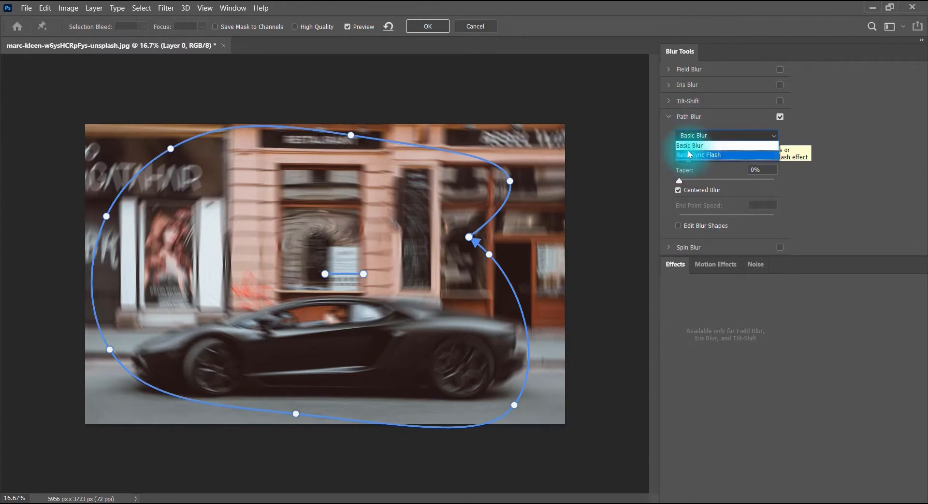
click(719, 155)
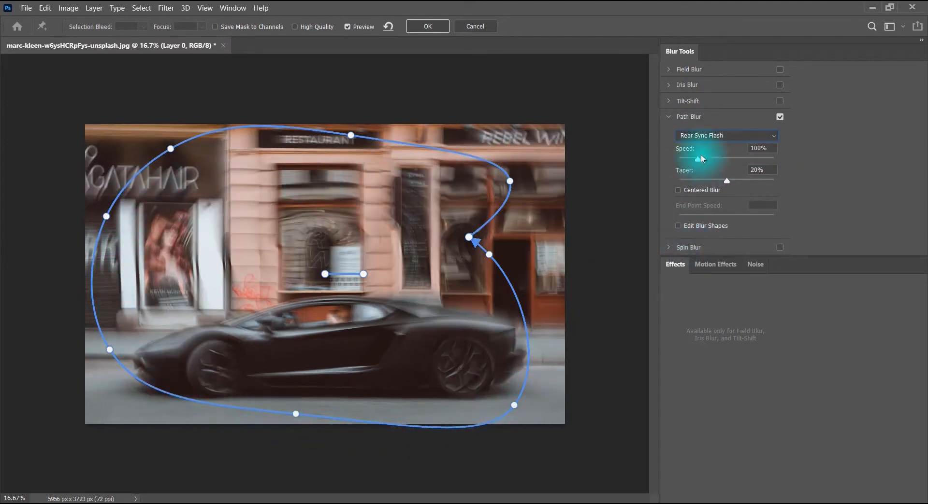
drag(698, 162, 674, 182)
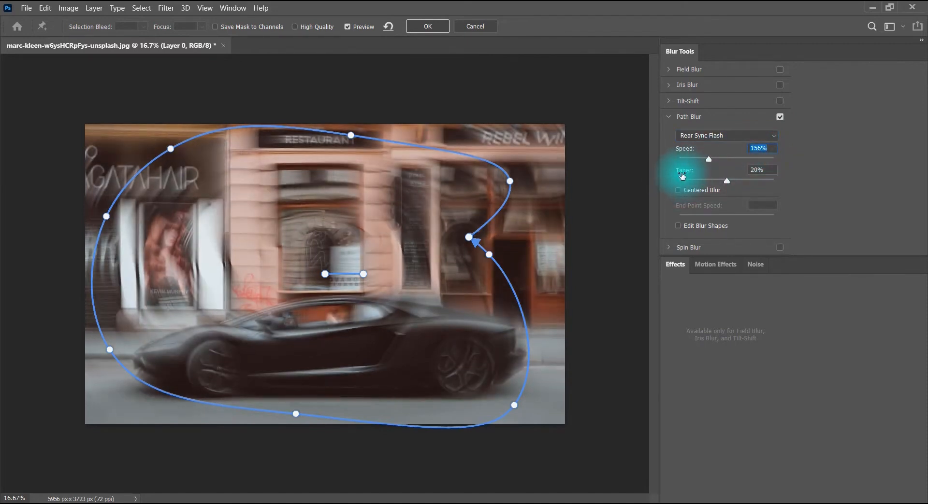
Try Taper at 0% and 100%, set it to 18%, and try Centered Blur on before disabling it again
drag(723, 179, 657, 191)
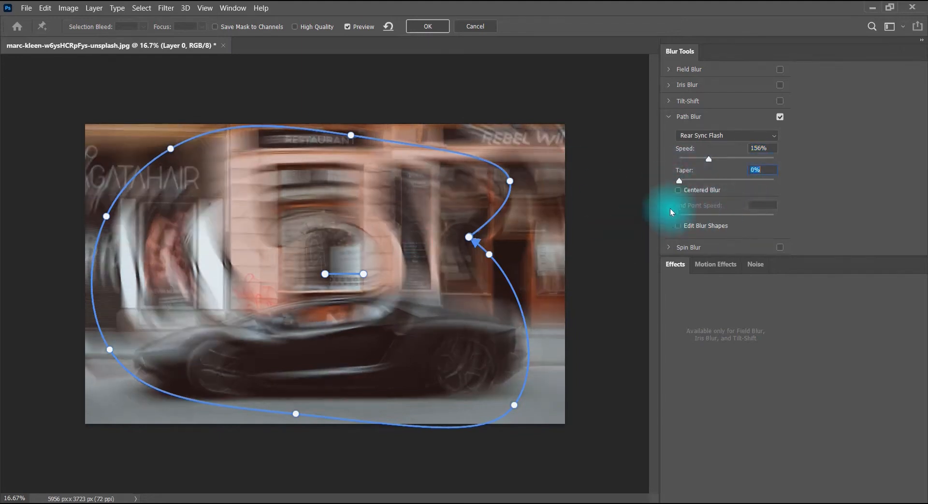
drag(678, 181, 780, 186)
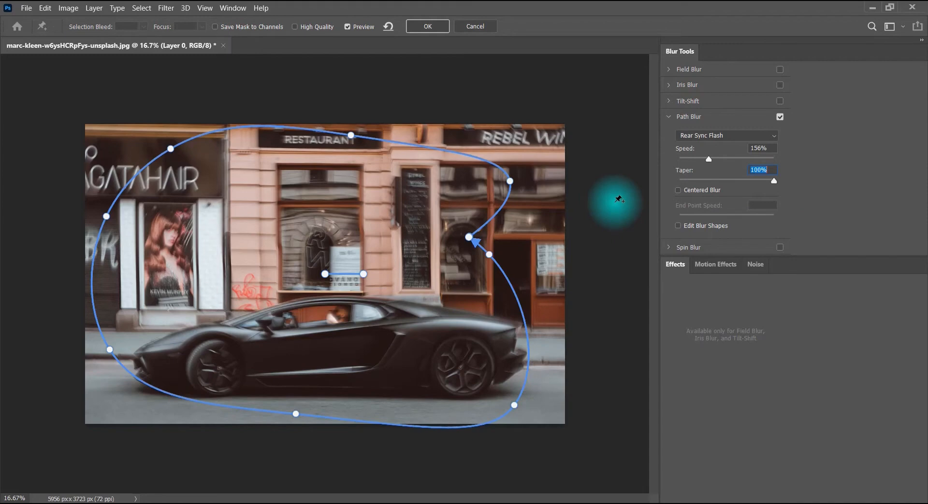
click(718, 180)
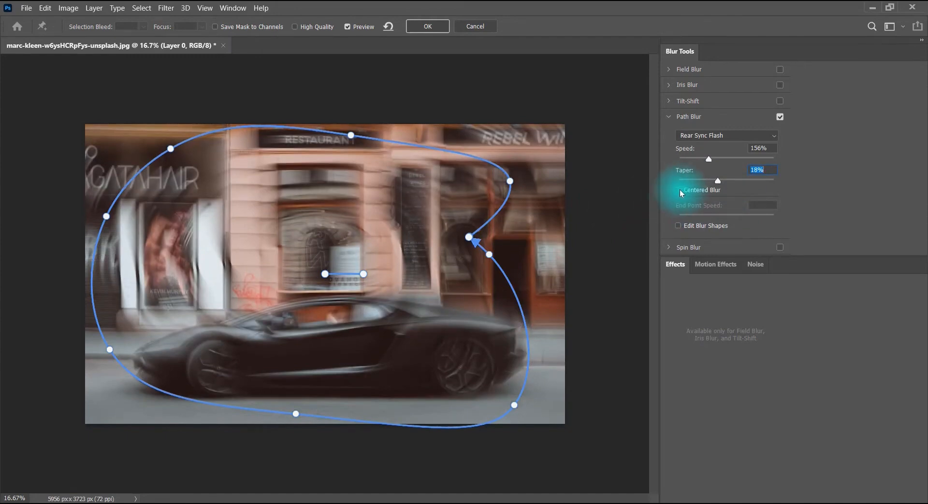
click(678, 191)
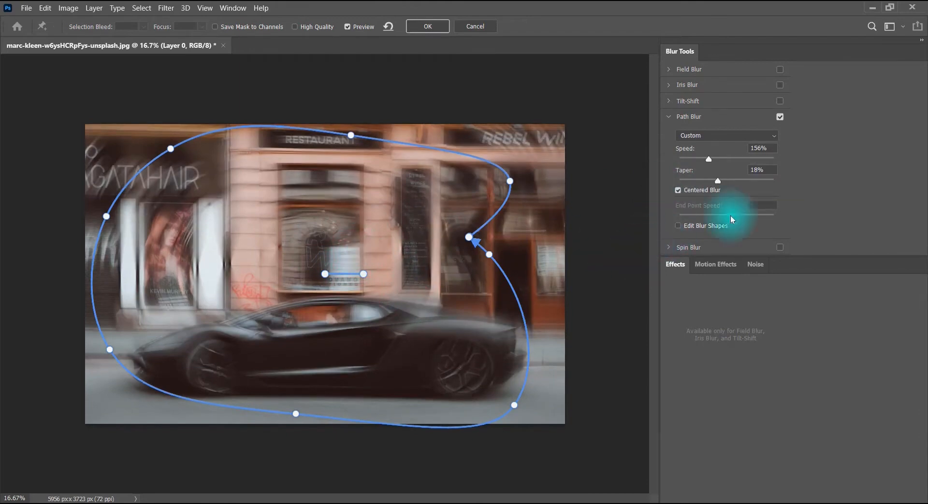
click(678, 191)
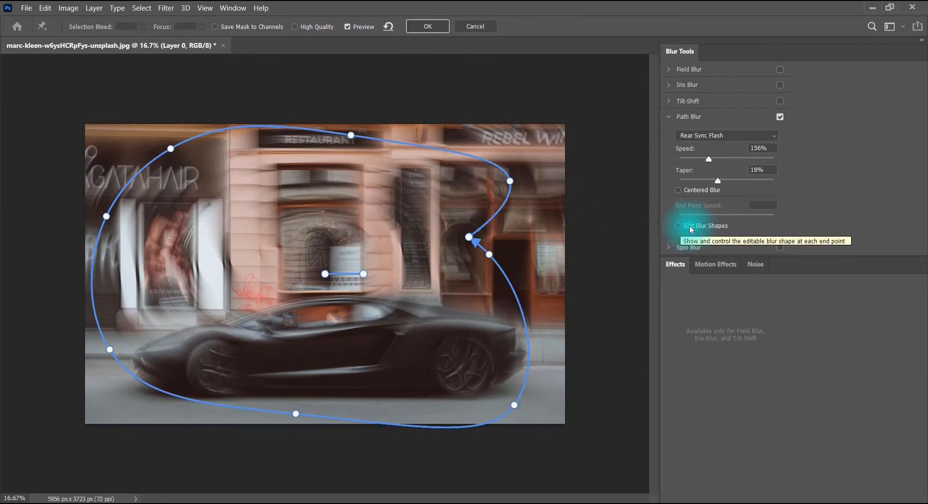
Show the editable blur shapes, stretch the red end-point arrows by the window beside the menu board past the photo's edge, and hide the shapes
click(679, 227)
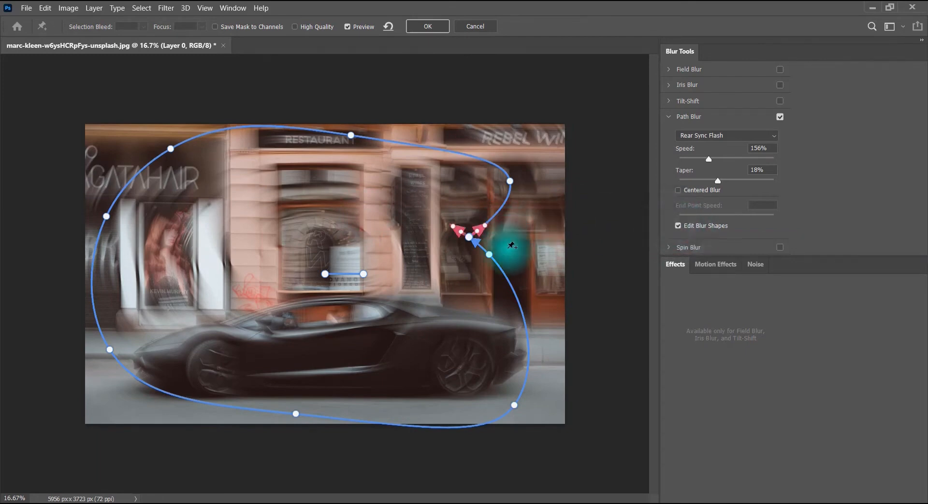
drag(479, 233, 442, 178)
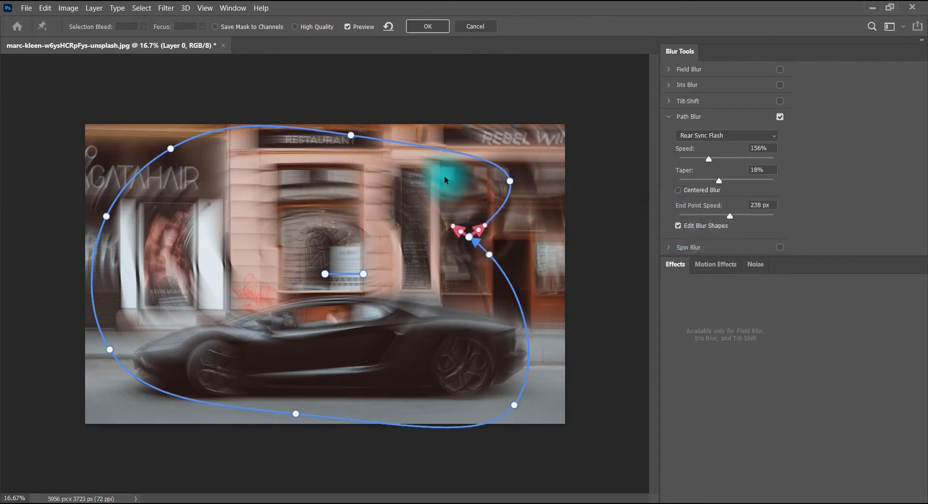
drag(467, 245, 377, 280)
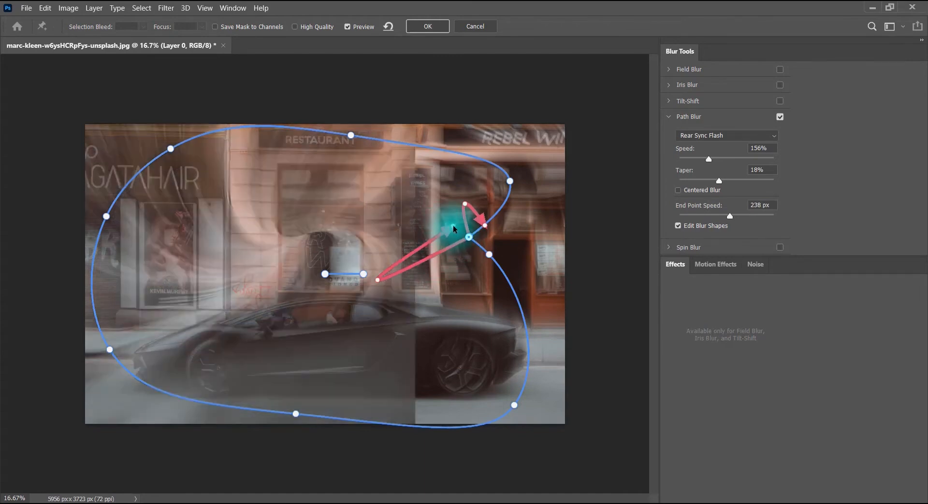
drag(453, 230, 588, 318)
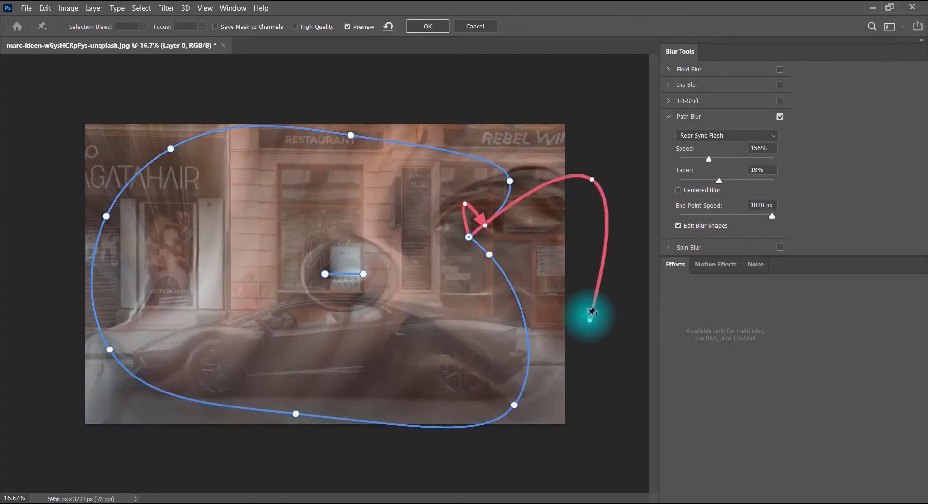
click(678, 226)
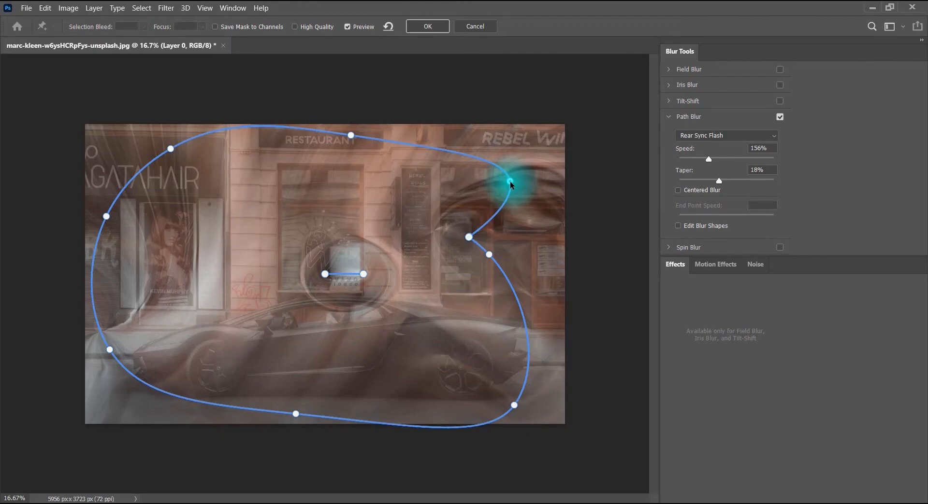
Delete the closed curve's point over the upper window below the REBEL WINGS sign
scroll(511, 182, up, 4)
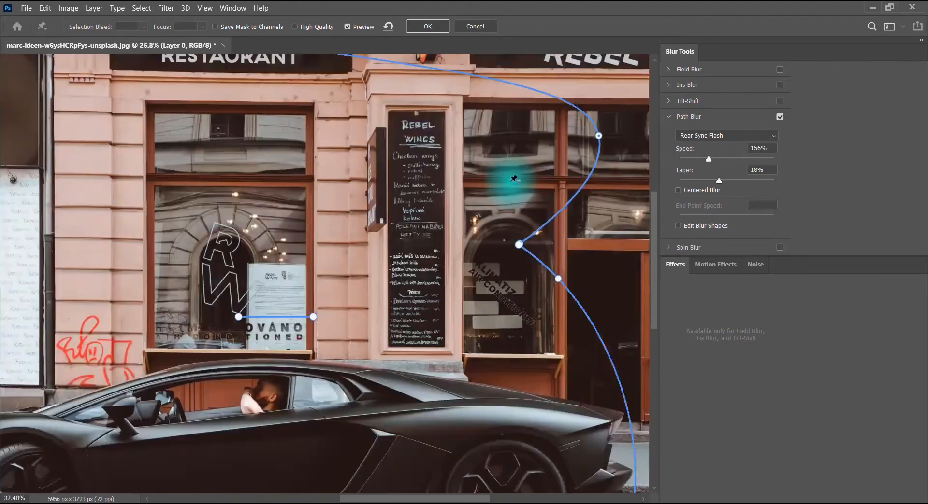
scroll(608, 145, up, 2)
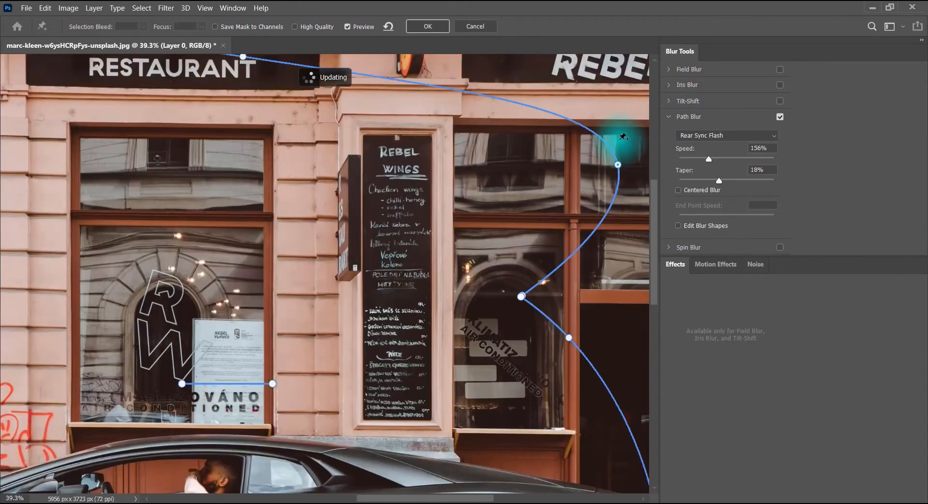
drag(604, 154, 420, 234)
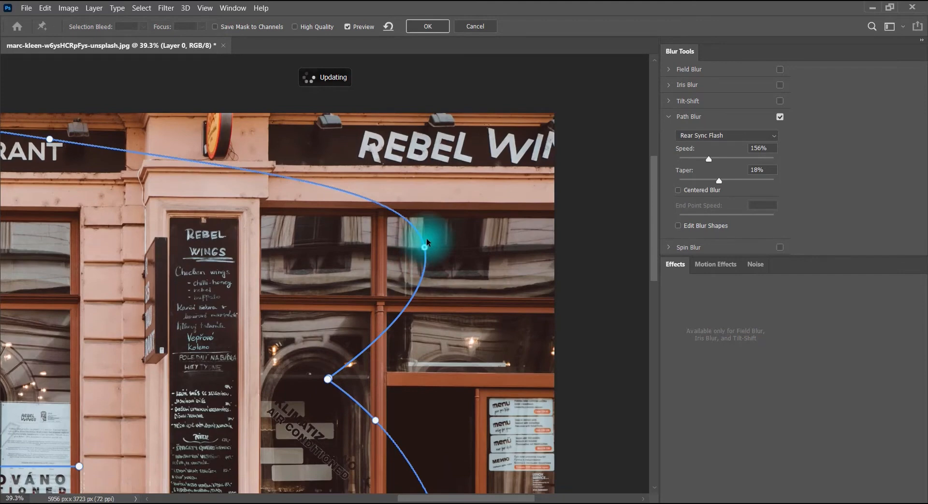
key(Delete)
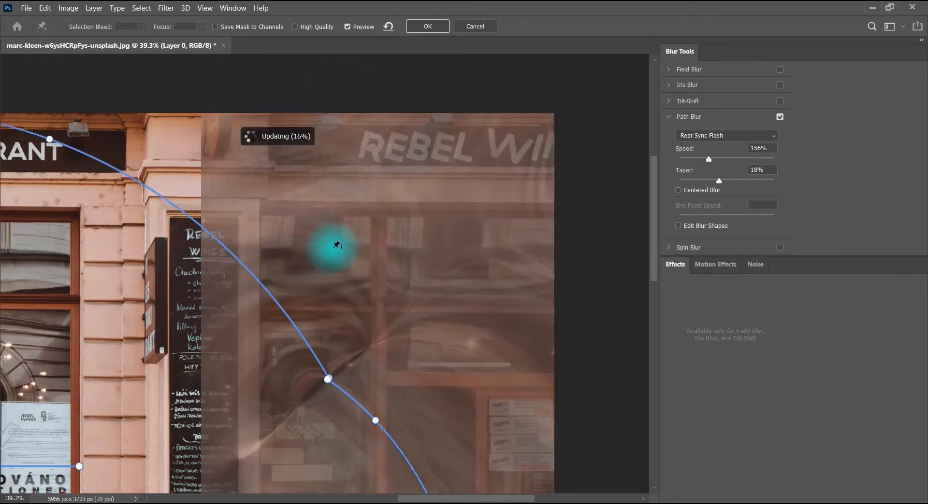
Delete the short default path on the restaurant window and the large closed curve around the car
scroll(329, 247, down, 4)
scroll(352, 244, down, 2)
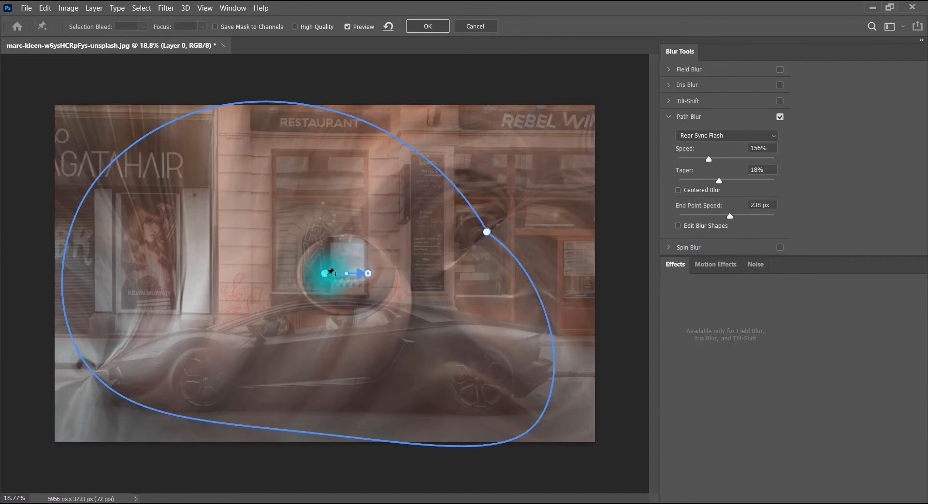
key(Delete)
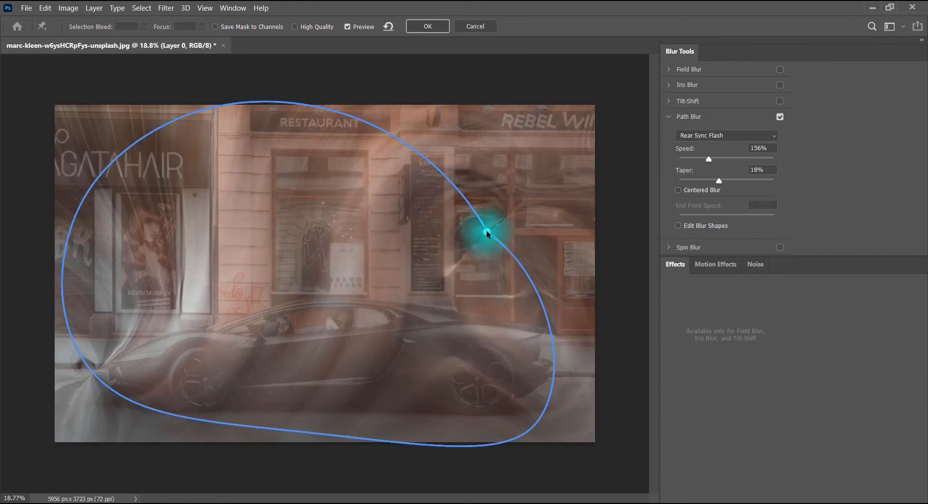
key(Delete)
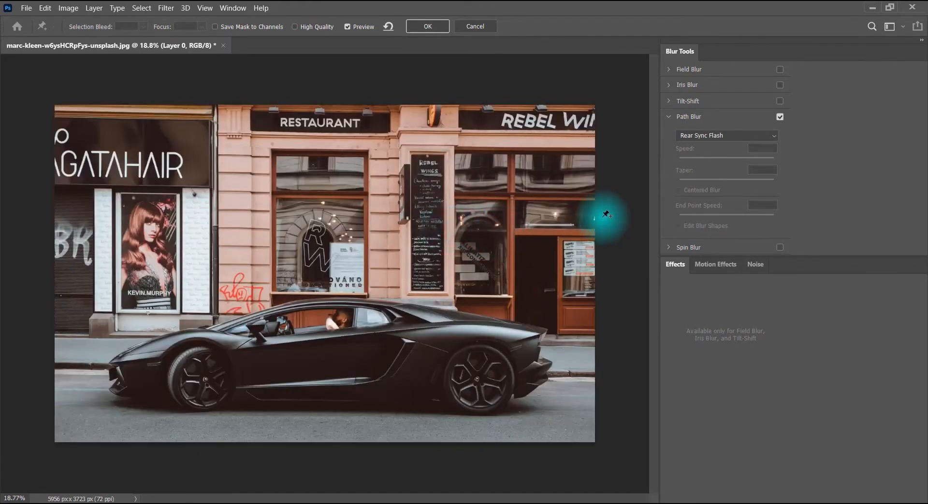
Draw a nearly horizontal Path Blur line from the hair-salon poster past the menu board to the restaurant door, and delete it
click(133, 279)
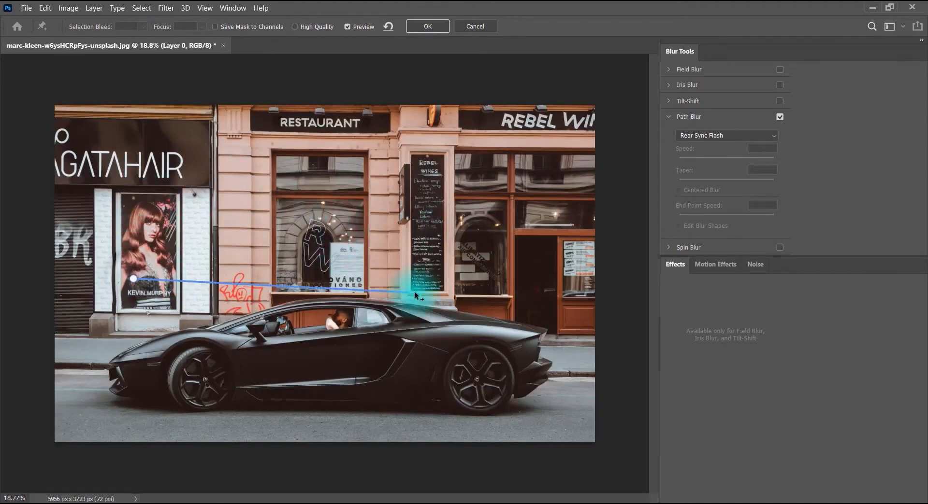
click(495, 279)
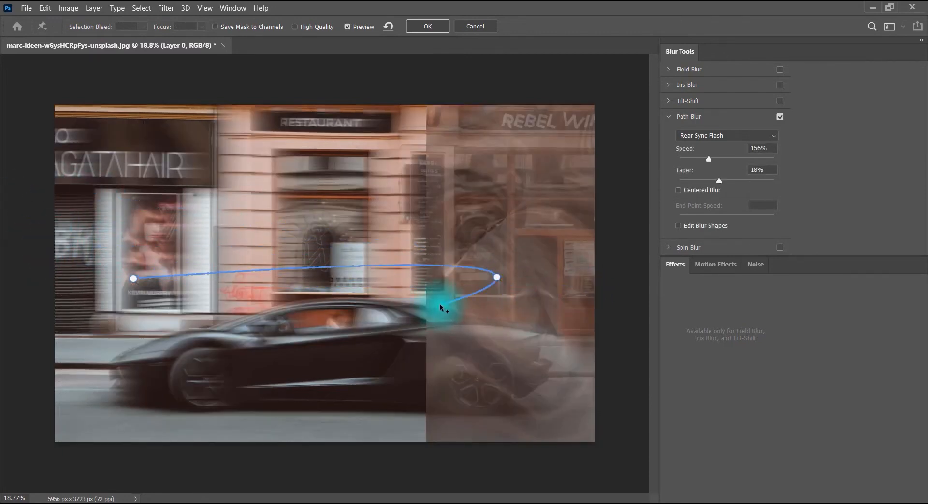
click(591, 281)
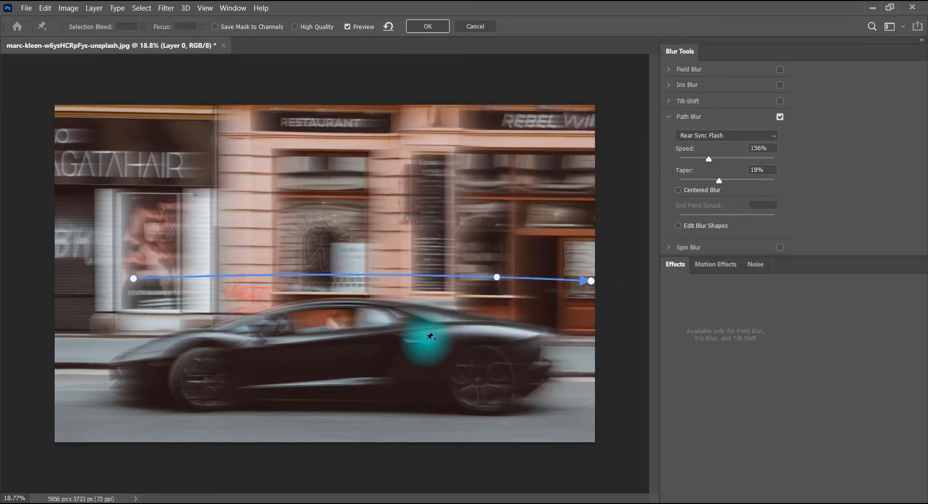
key(Delete)
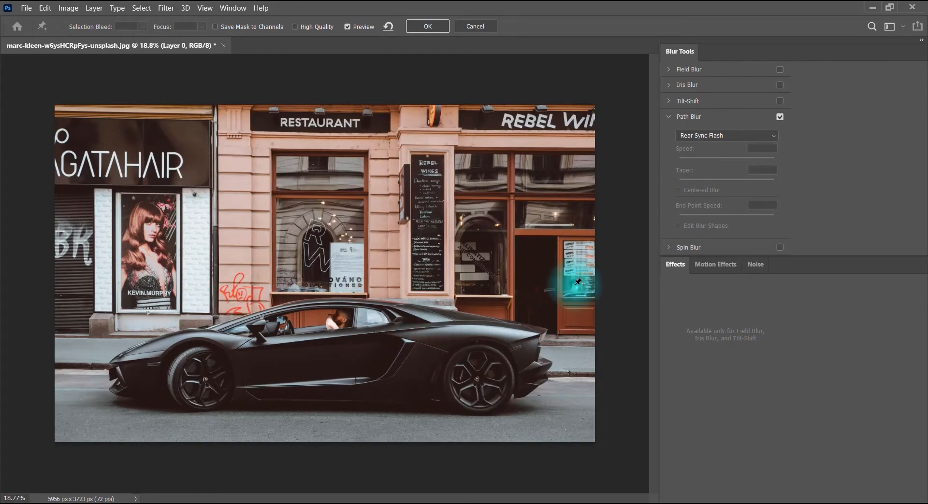
Draw a straight Path Blur line in the opposite direction, from the restaurant door to the edge of the hair-salon poster, and delete it
click(575, 284)
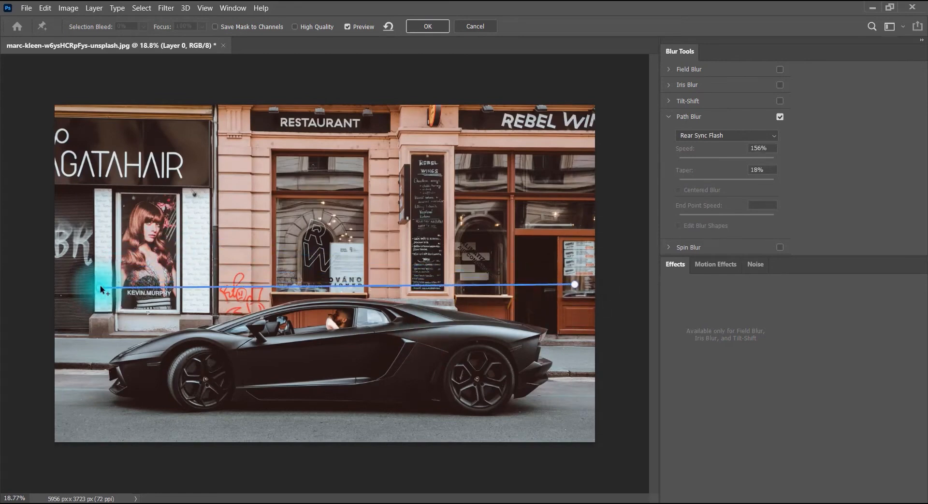
click(100, 287)
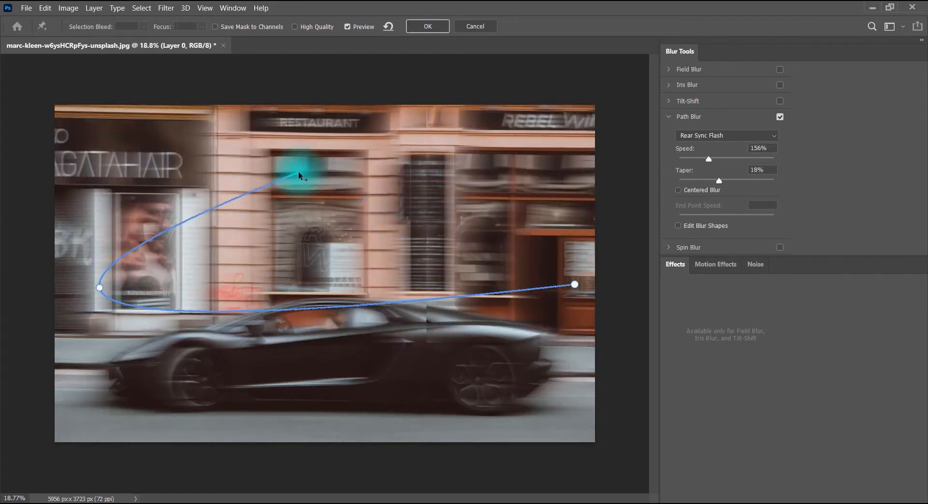
click(100, 288)
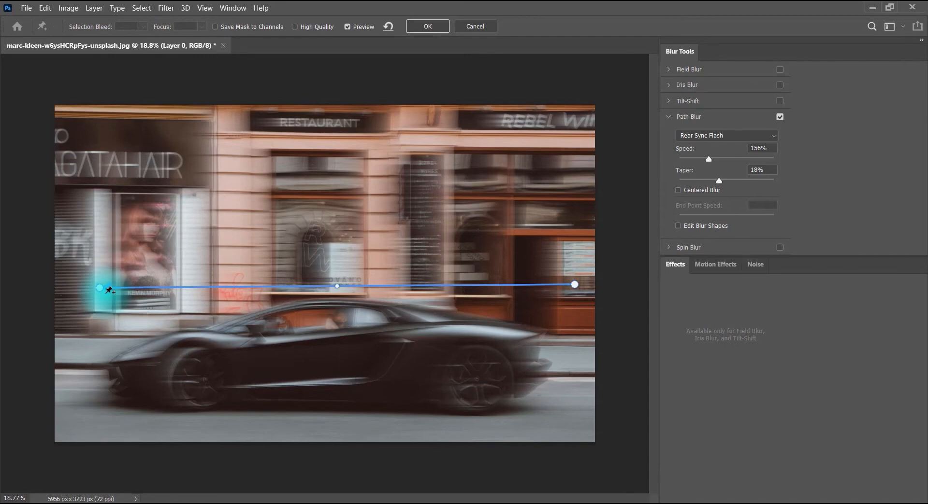
key(Delete)
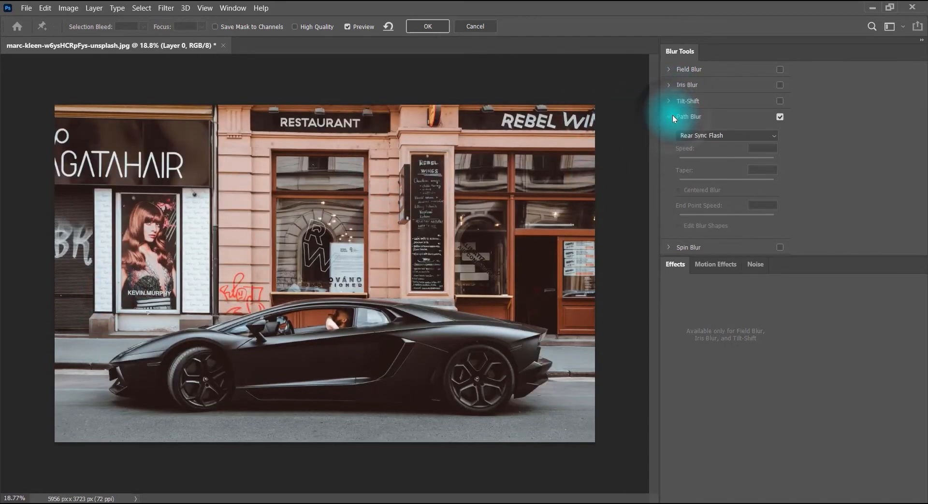
Turn off Path Blur and enable Spin Blur with its settings expanded
click(670, 116)
click(780, 116)
click(671, 132)
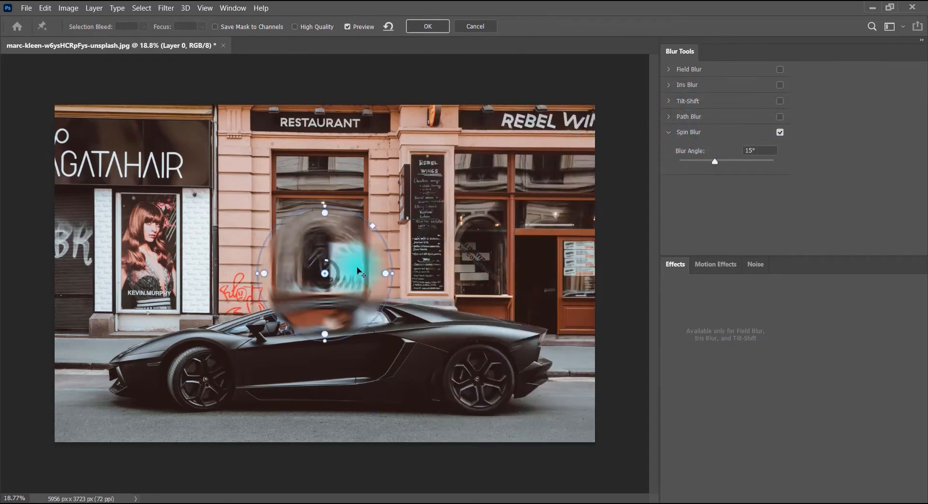
Move the Spin Blur ring over the front wheel, return it to the wall beside the restaurant window, and enlarge it to span the photo's height
drag(376, 261, 238, 366)
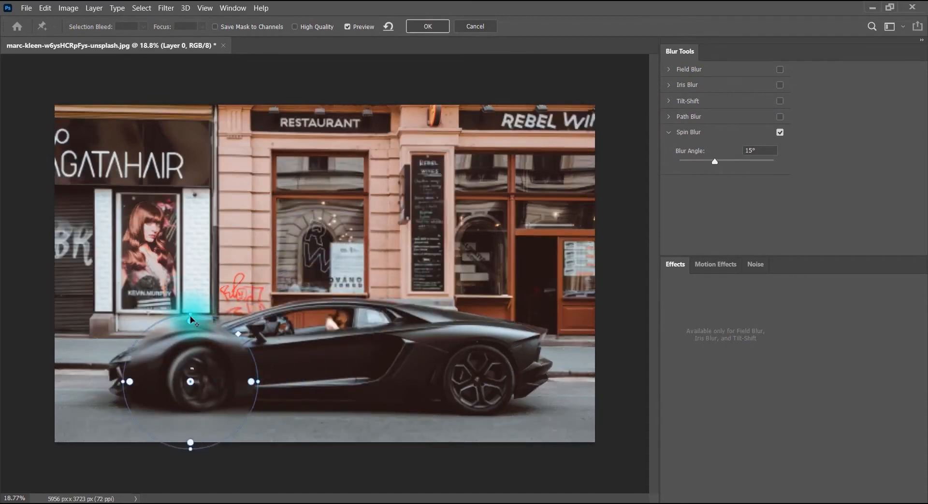
drag(204, 340, 383, 231)
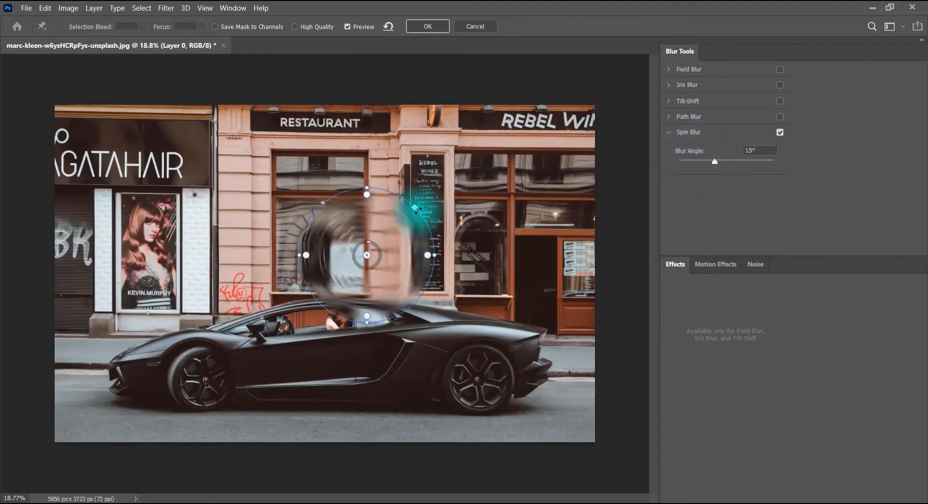
drag(420, 206, 491, 157)
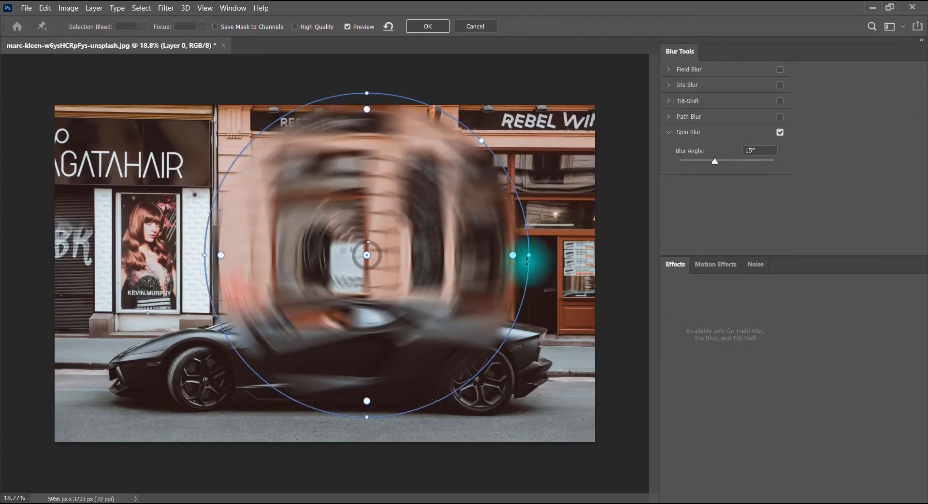
Pull the Spin Blur's inner feather handles toward its centre and reshape the ring into a wide, tilted ellipse
drag(367, 109, 357, 192)
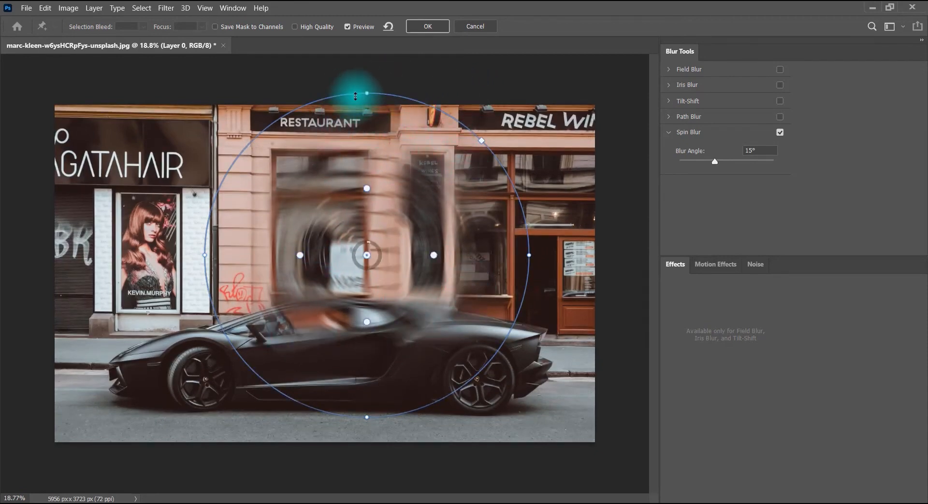
drag(369, 87, 366, 44)
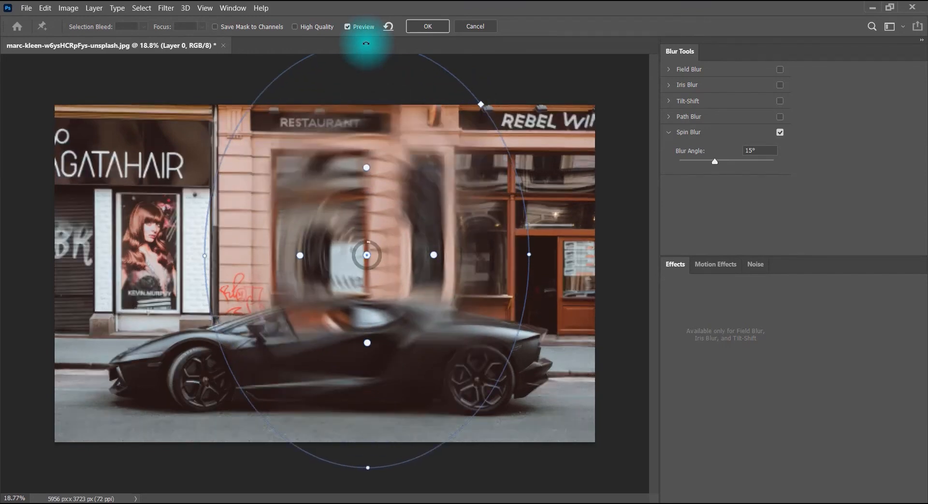
drag(529, 256, 218, 217)
drag(361, 243, 354, 125)
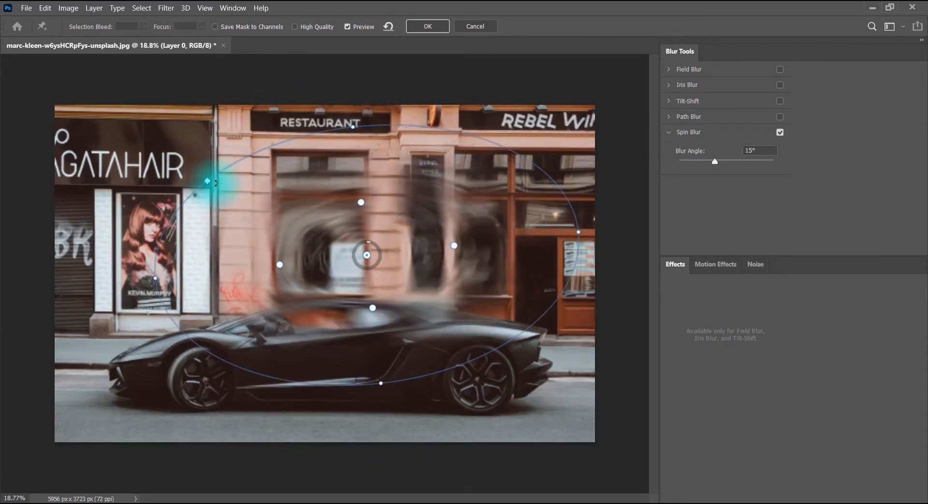
Shrink the Spin Blur ellipse to span from the restaurant window to the menu board, squeezing it flat and rounding it out again
drag(217, 188, 377, 213)
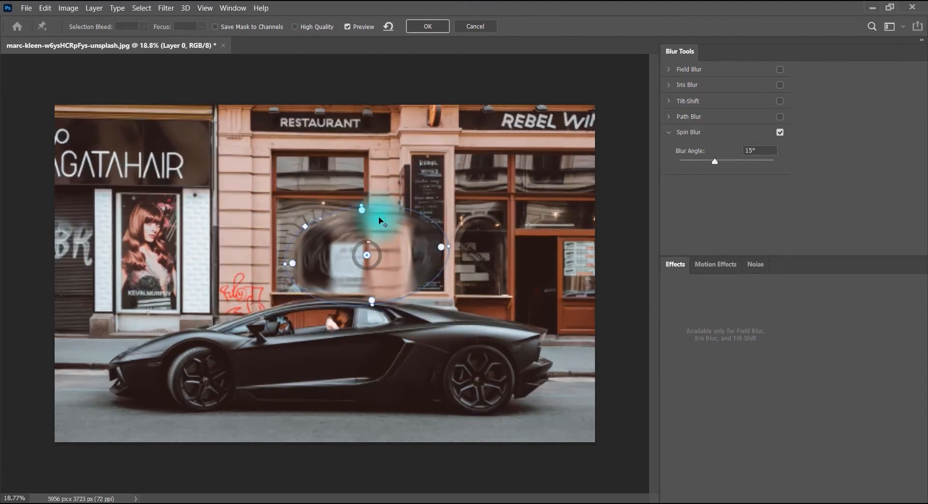
drag(372, 305, 377, 284)
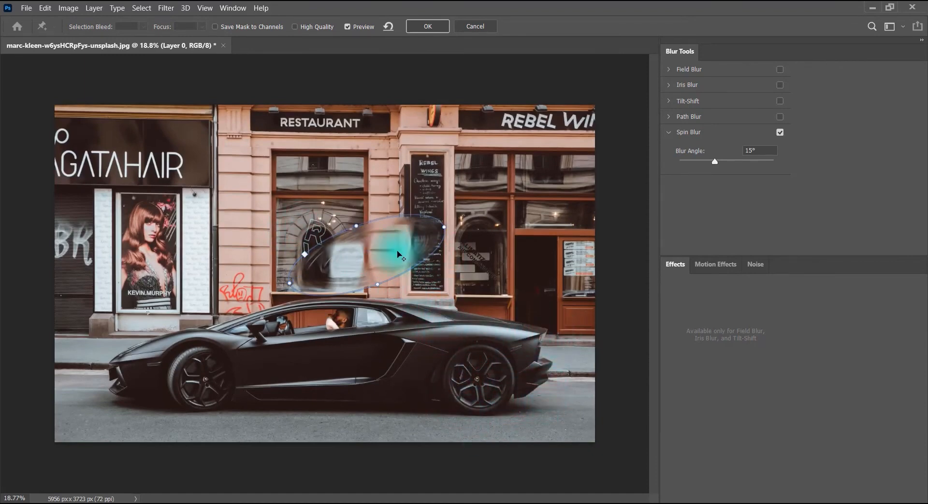
drag(353, 222, 344, 200)
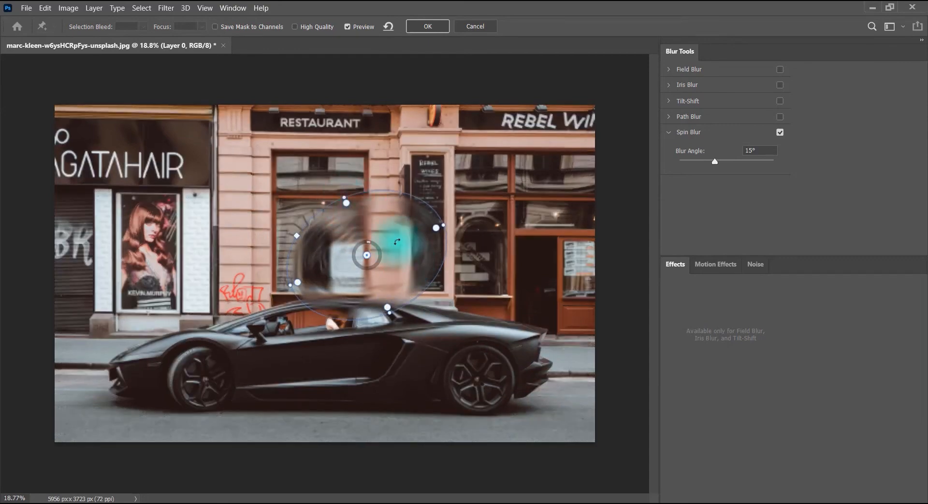
Move the Spin Blur ring onto the car's rear wheel and reduce its size slightly
drag(438, 256, 508, 370)
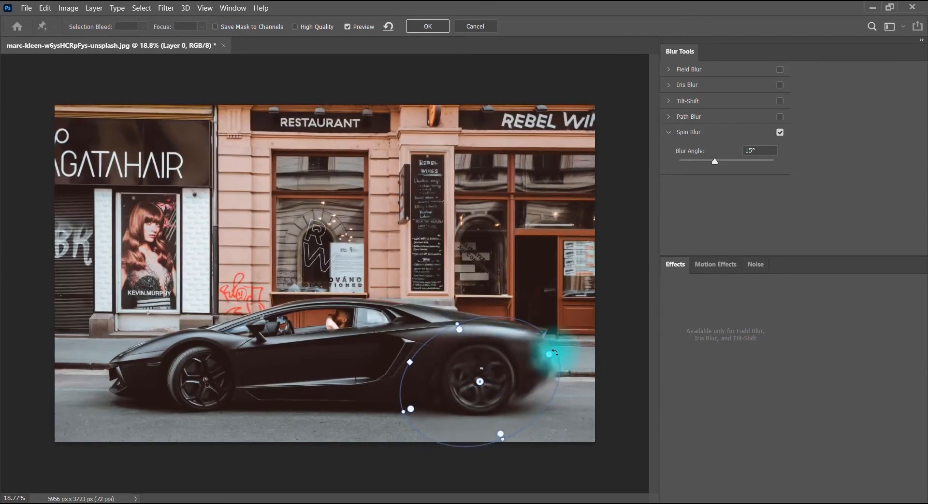
drag(554, 353, 531, 355)
scroll(570, 329, up, 3)
scroll(570, 330, up, 6)
scroll(549, 251, down, 4)
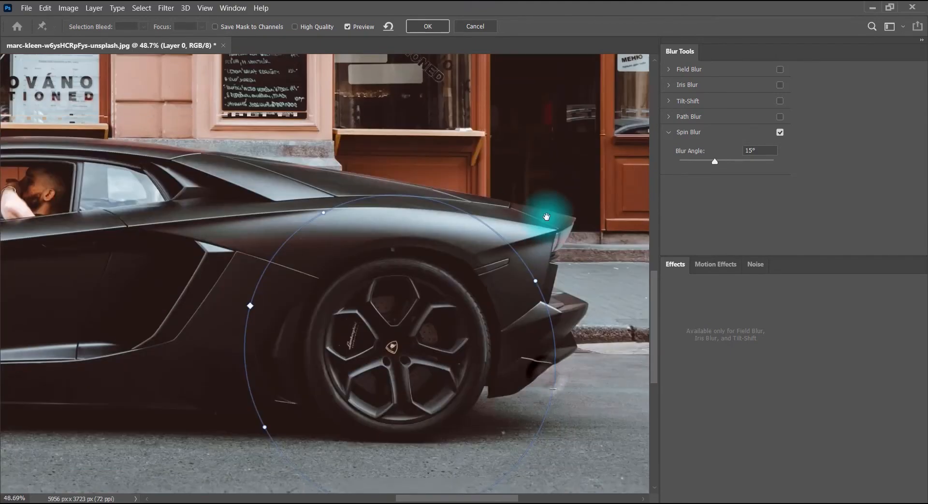
Centre the Spin Blur ring on the rear wheel and reshape it to follow the tyre's outer edge
drag(250, 238, 305, 255)
drag(450, 380, 392, 344)
drag(342, 237, 345, 239)
drag(406, 234, 395, 193)
drag(408, 384, 404, 364)
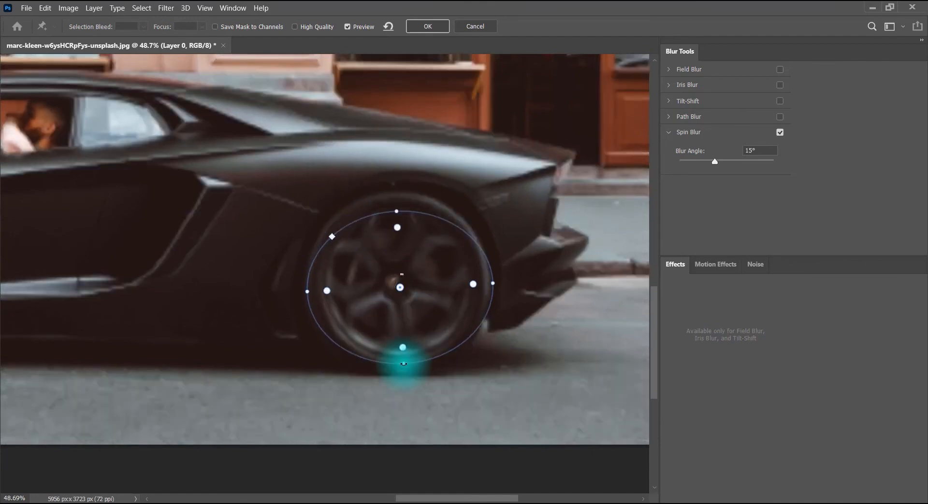
drag(397, 207, 397, 198)
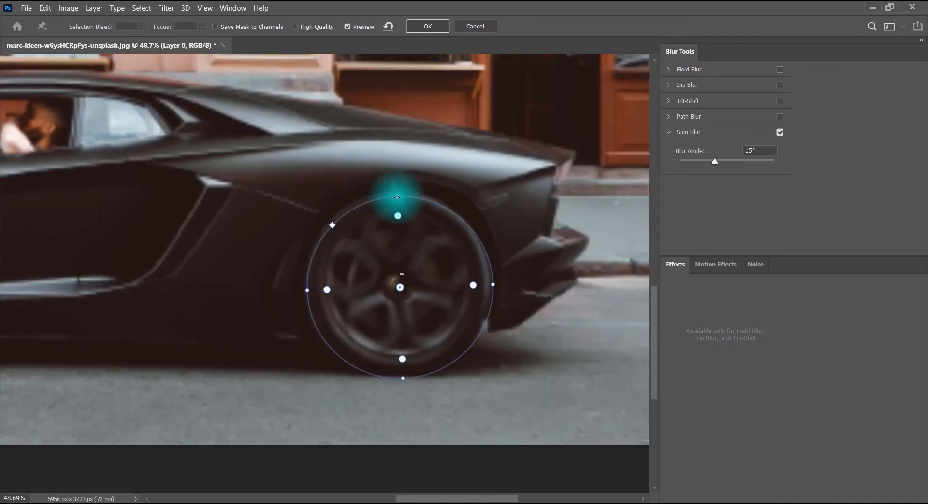
Set the rear wheel's Blur Angle to 67° and nudge the ring up onto the wheel's hub
drag(716, 161, 733, 161)
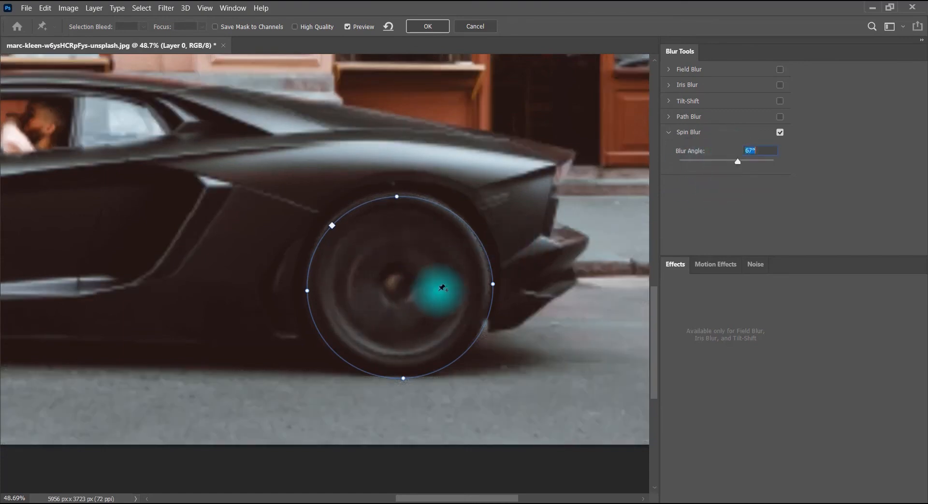
drag(425, 269, 426, 267)
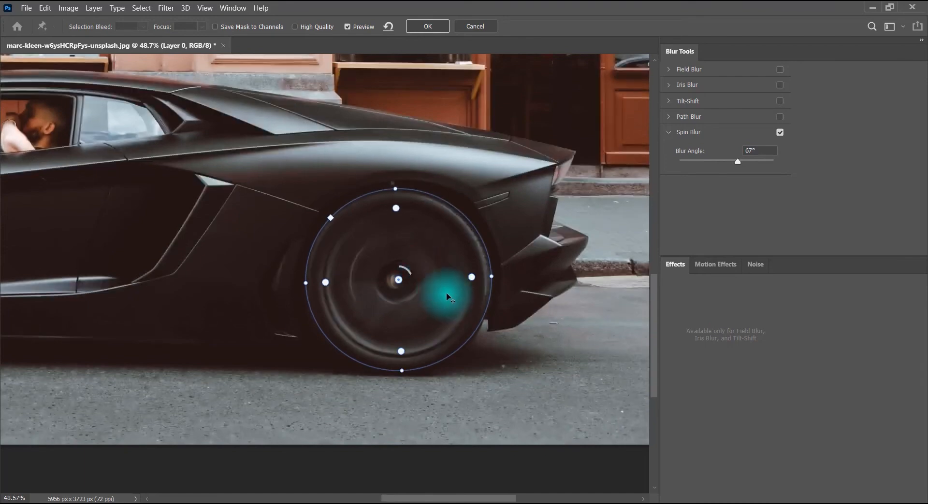
Add a second Spin Blur ring centred on the car's front wheel
scroll(441, 294, down, 3)
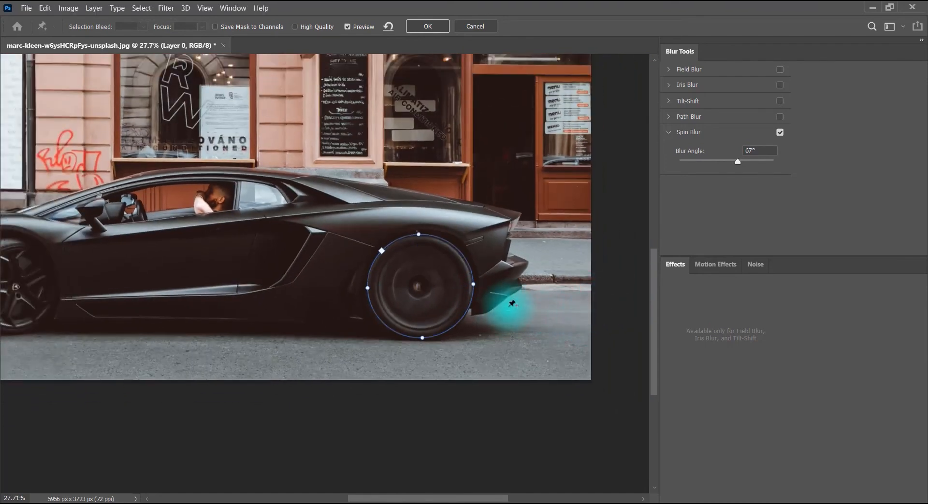
drag(423, 235, 537, 240)
click(128, 291)
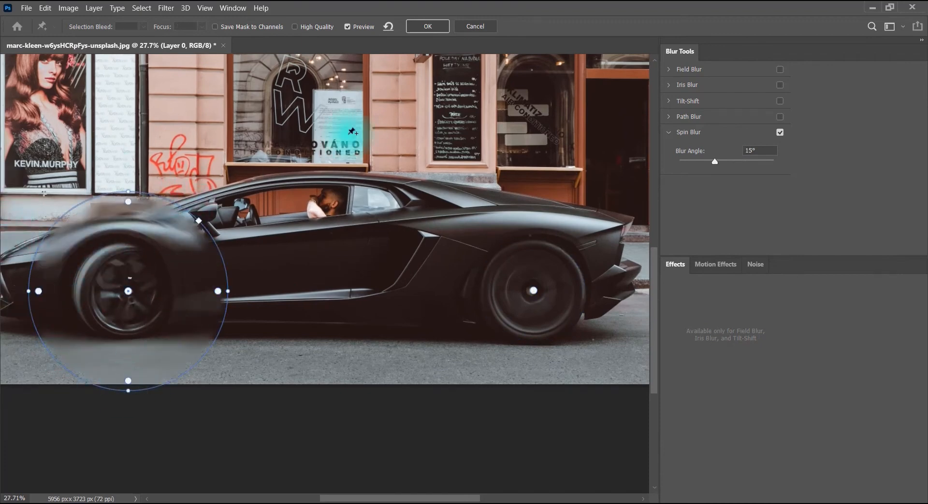
Enable High Quality and Save Mask to Channels, and apply the Spin Blur to the photo
click(296, 25)
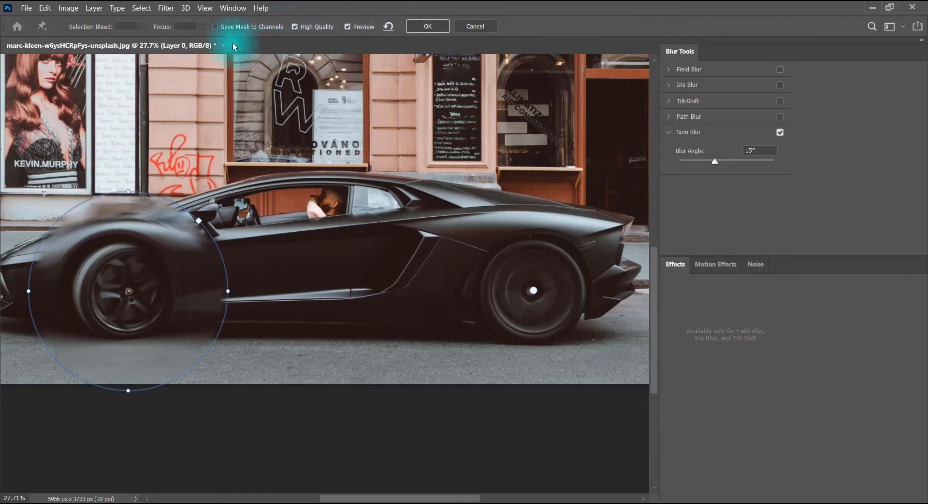
click(214, 27)
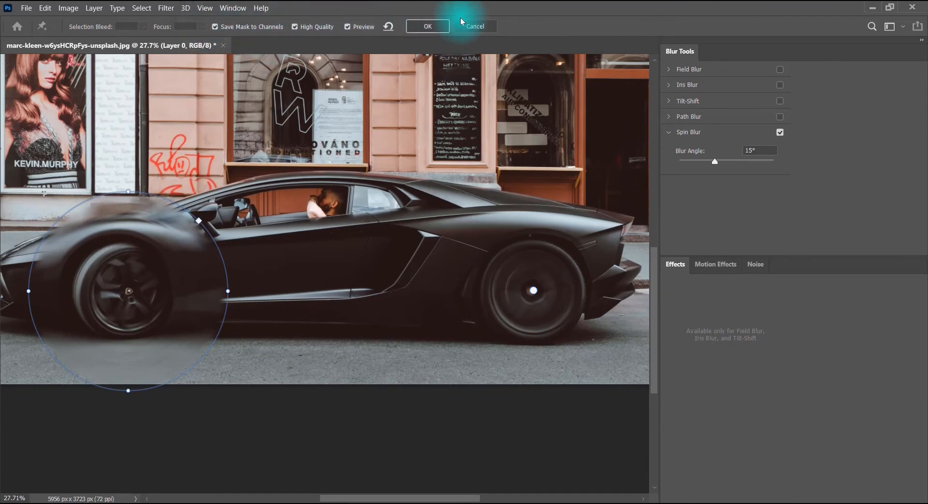
click(428, 27)
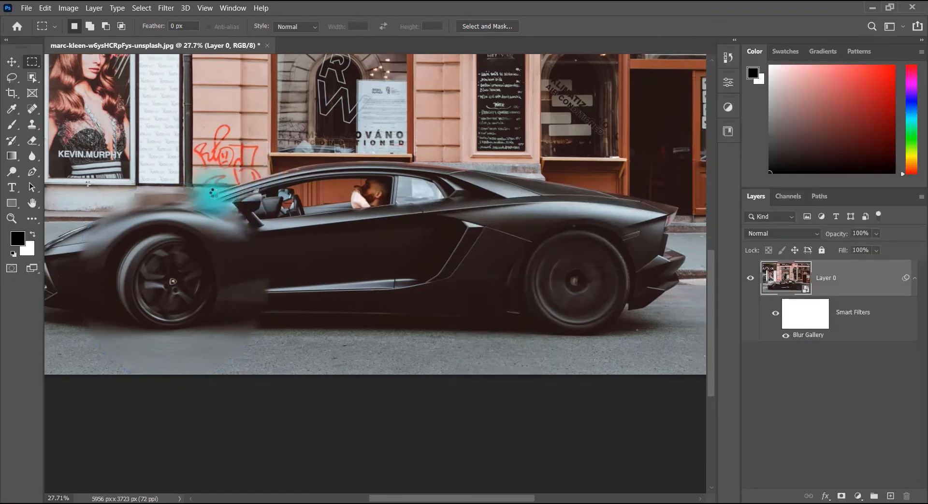
Compare the car with and without the blur by hiding the Blur Gallery smart filter and showing it again
scroll(209, 196, up, 1)
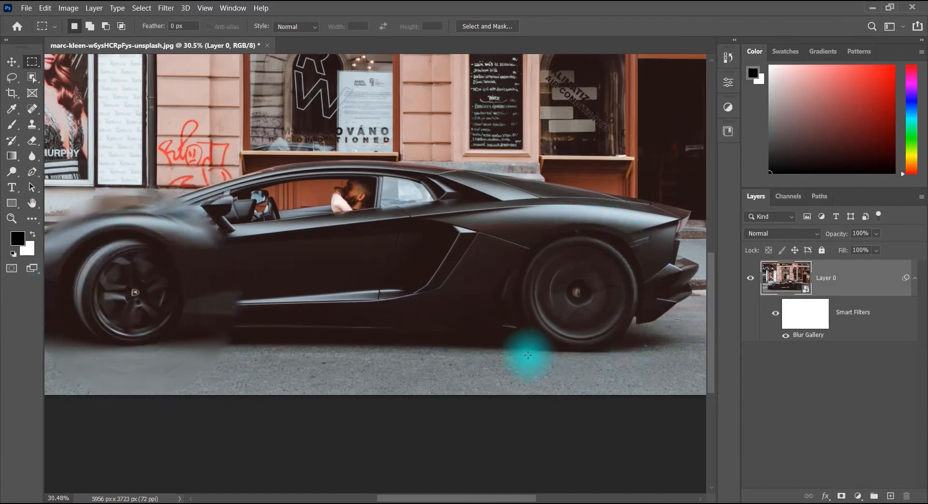
click(786, 337)
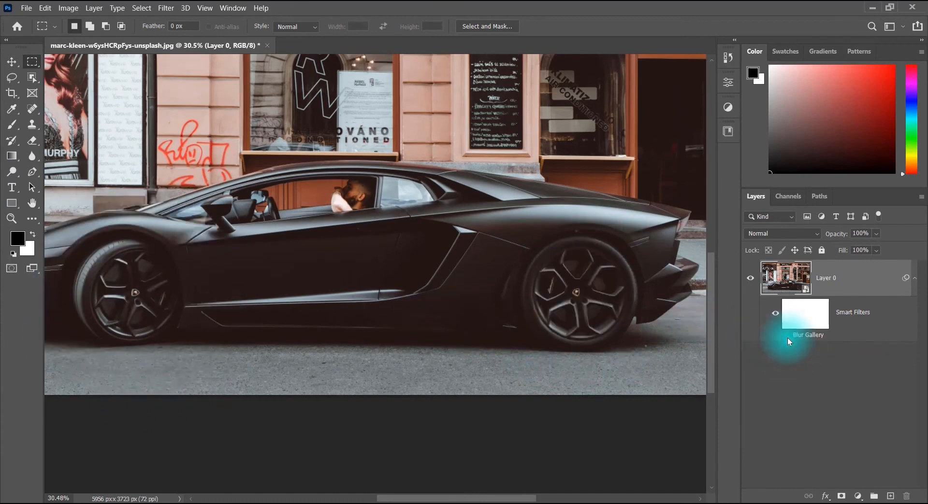
click(786, 337)
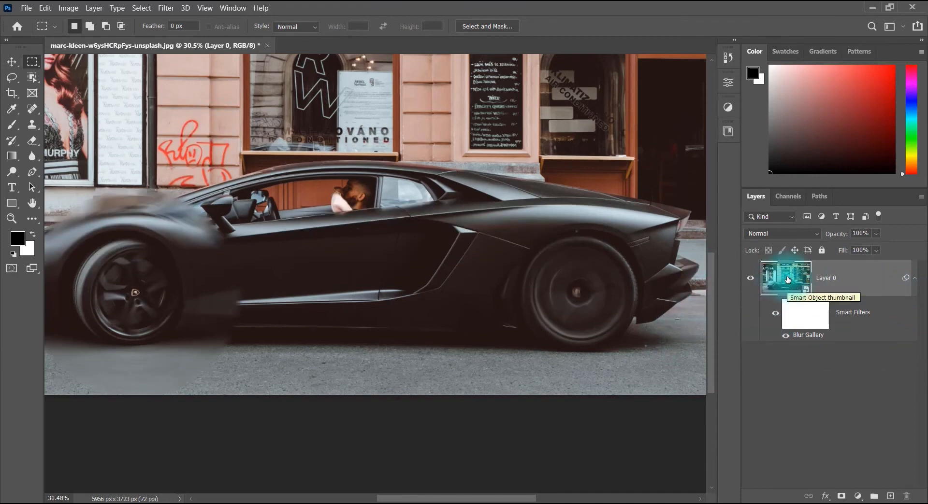
click(165, 8)
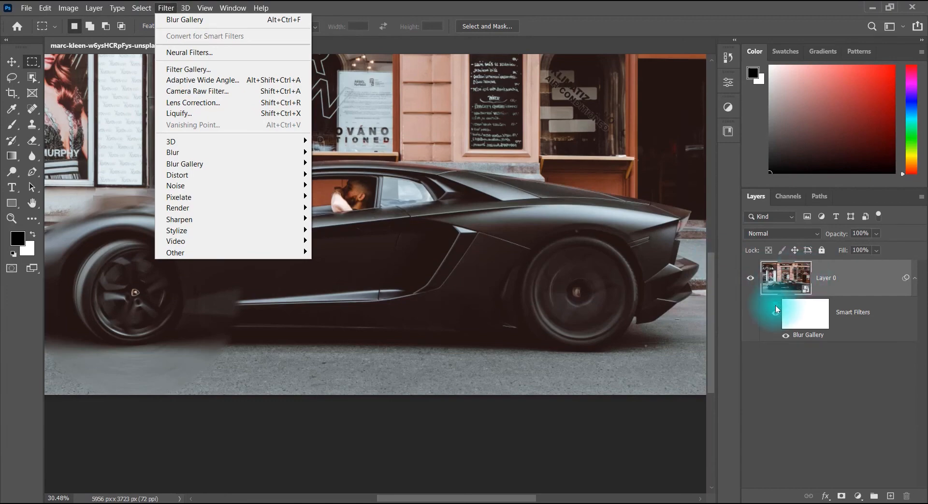
click(867, 270)
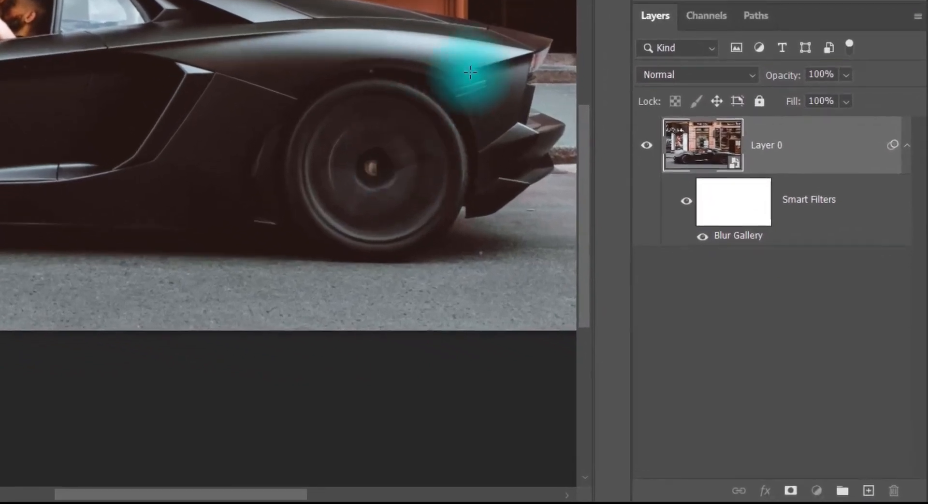
Examine the Spin Blur Mask and Layer 0 Filter Mask channels, and return to the RGB composite and the layer list
click(704, 17)
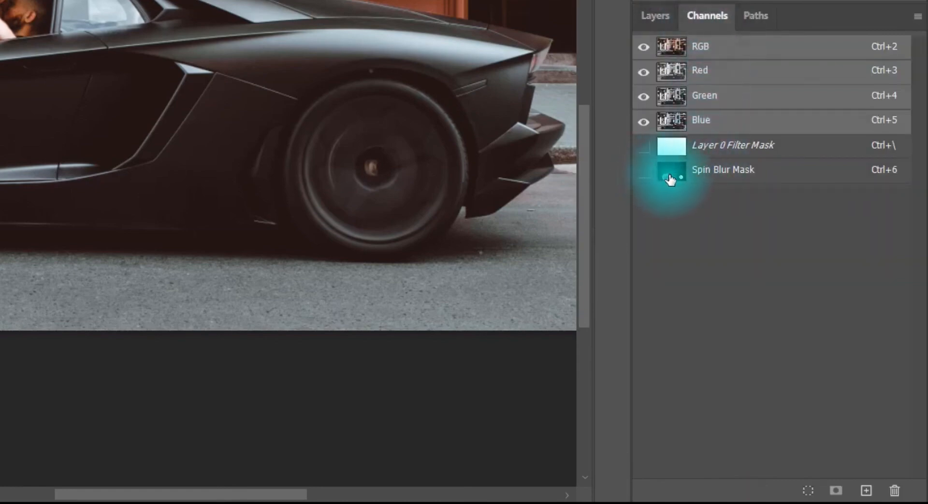
click(716, 177)
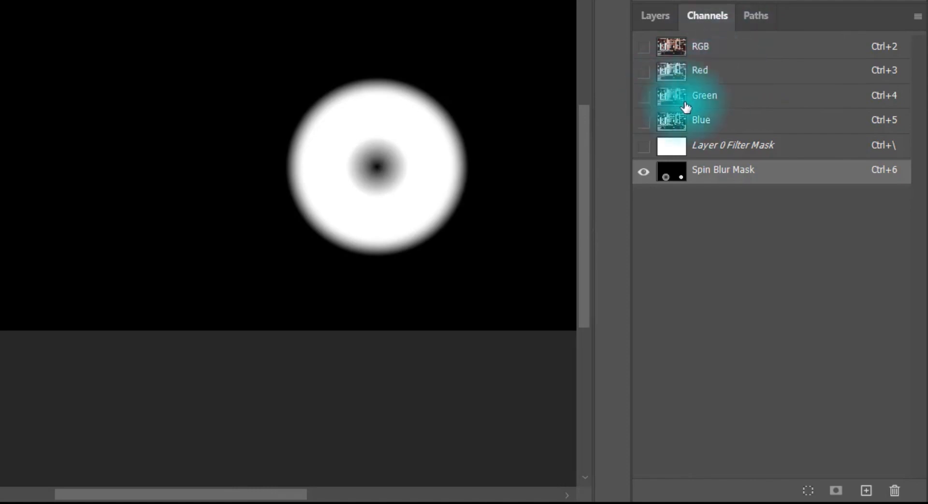
click(698, 47)
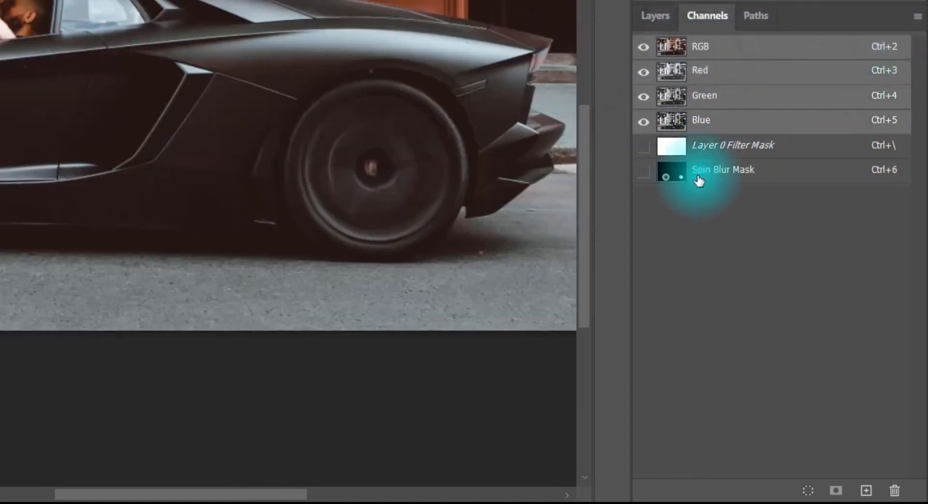
click(733, 149)
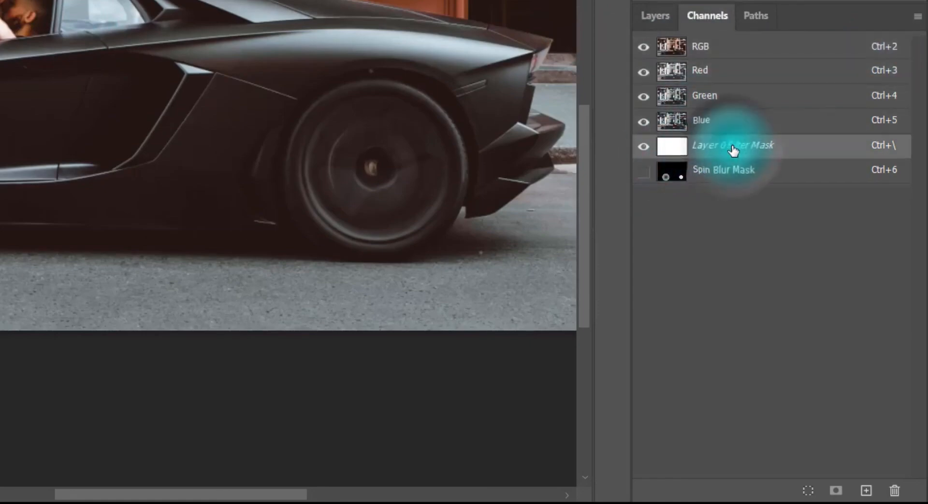
click(724, 174)
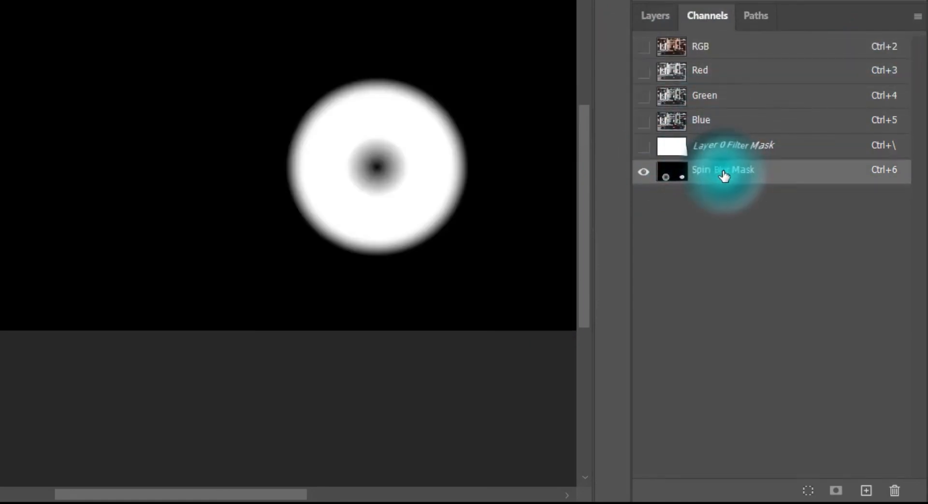
click(725, 49)
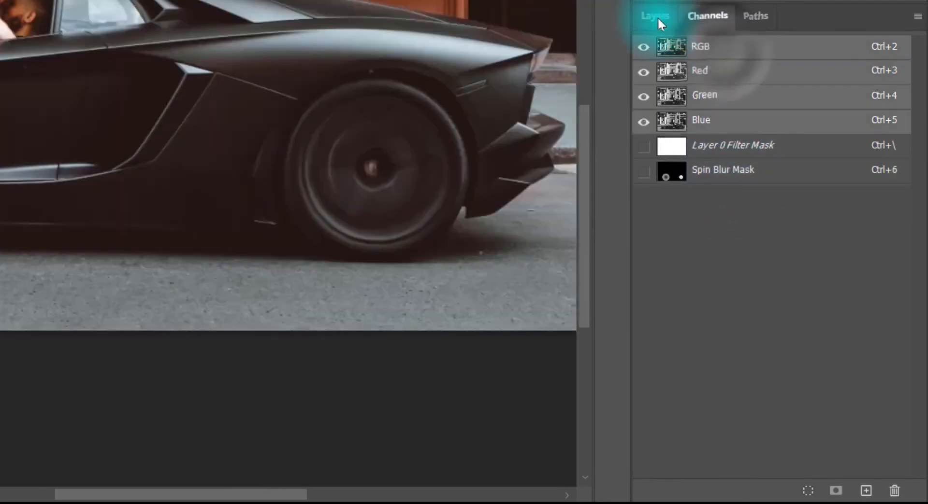
click(657, 16)
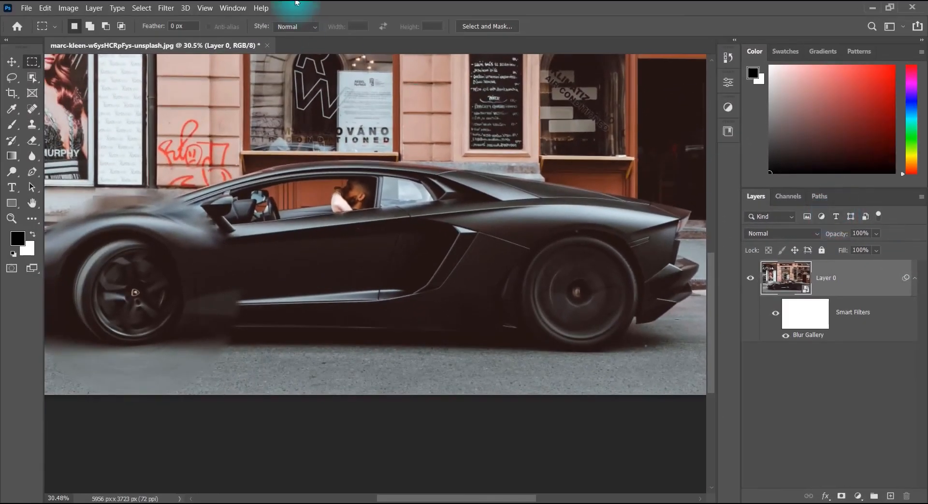
Bring up the photo's channel list through the program's window options and switch back to the layer list
click(235, 9)
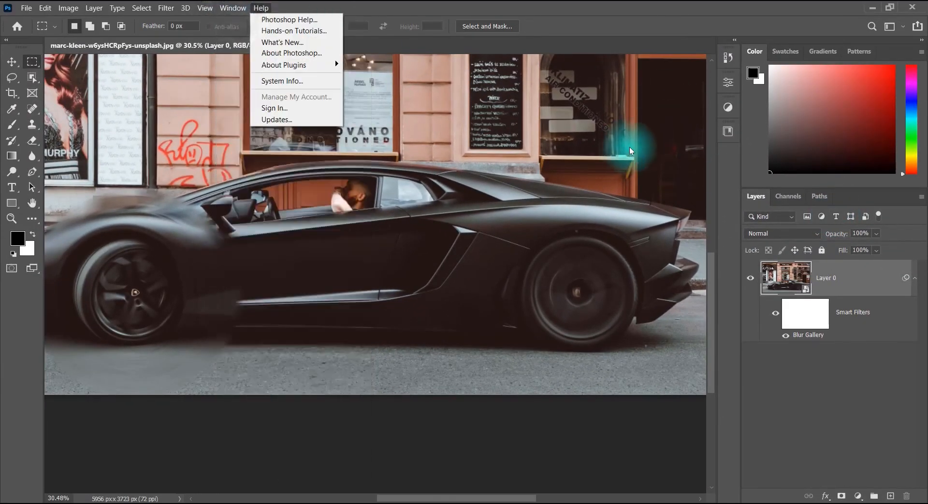
mouse_move(230, 8)
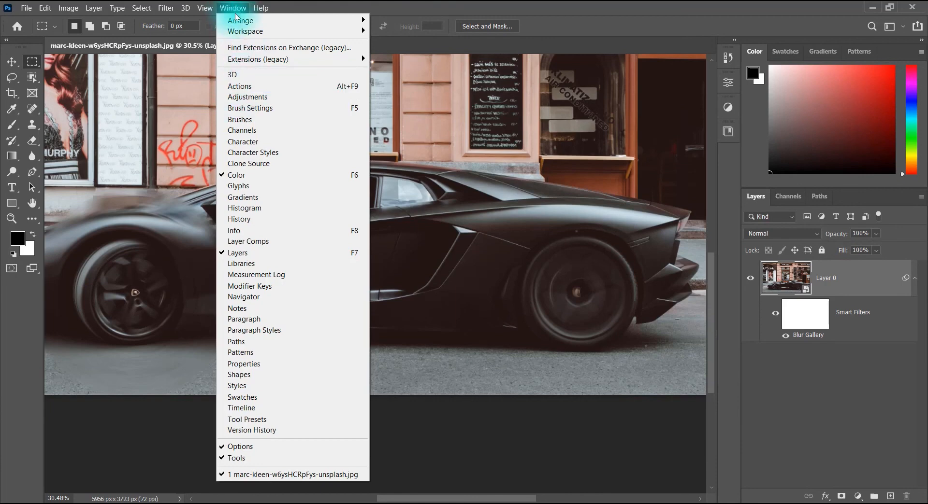
click(248, 132)
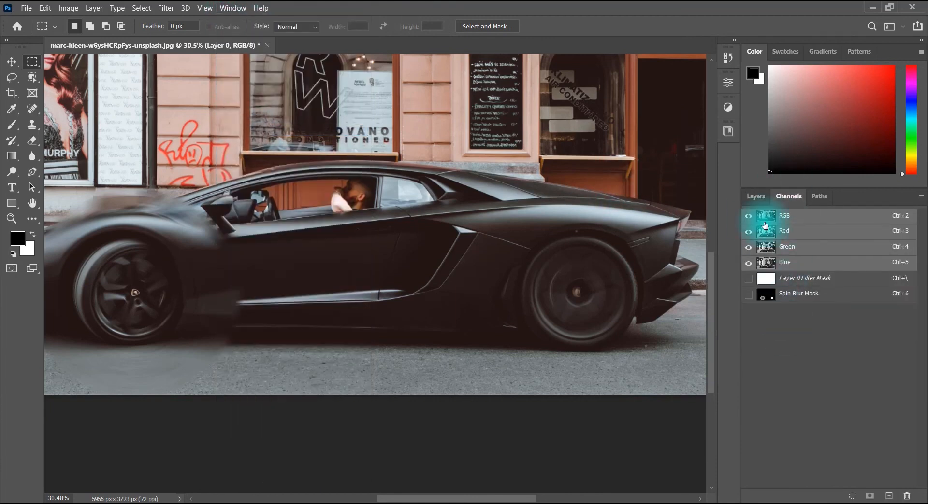
click(753, 197)
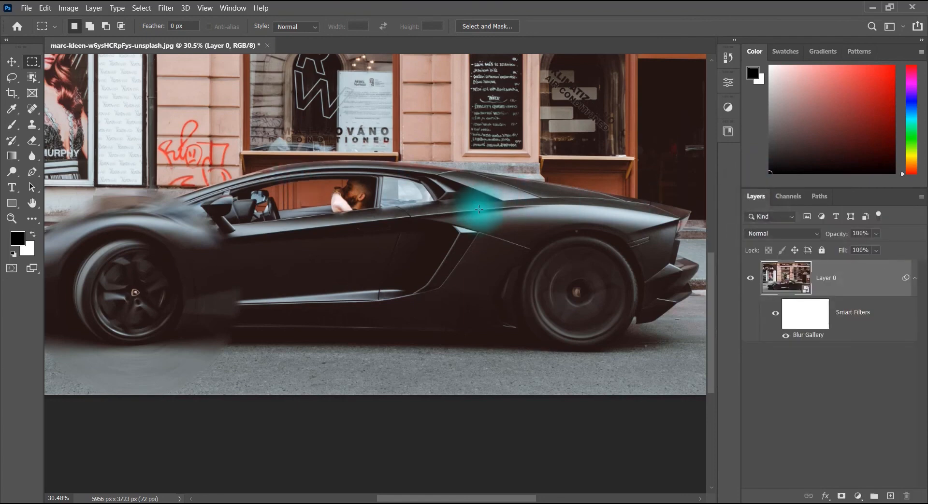